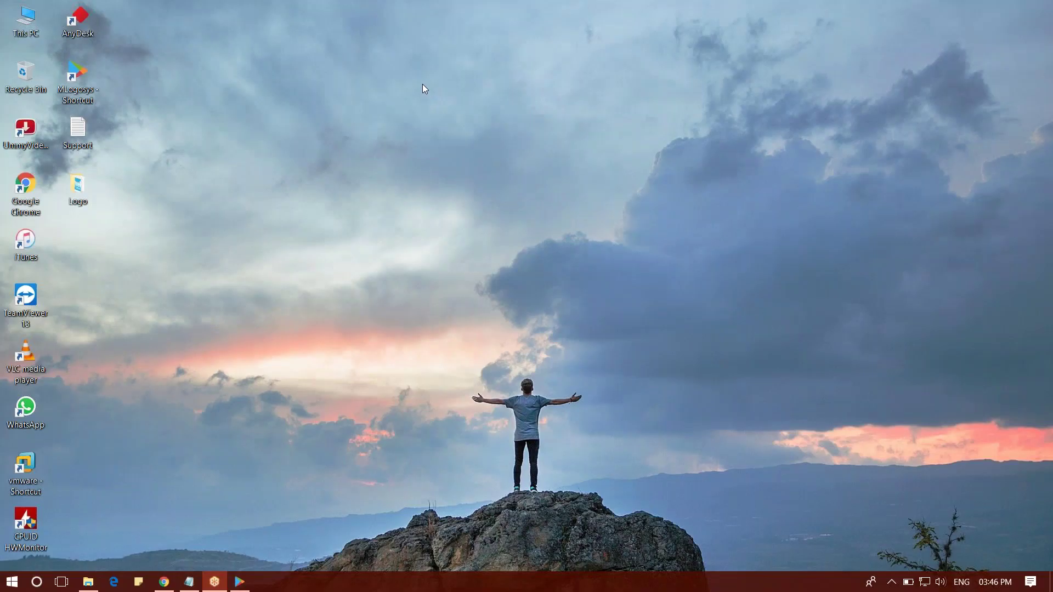
# Restore Logosys and show the Basic CG Tickers page with the Ticker 1 & 2 settings
pyautogui.click(238, 580)
pyautogui.click(103, 33)
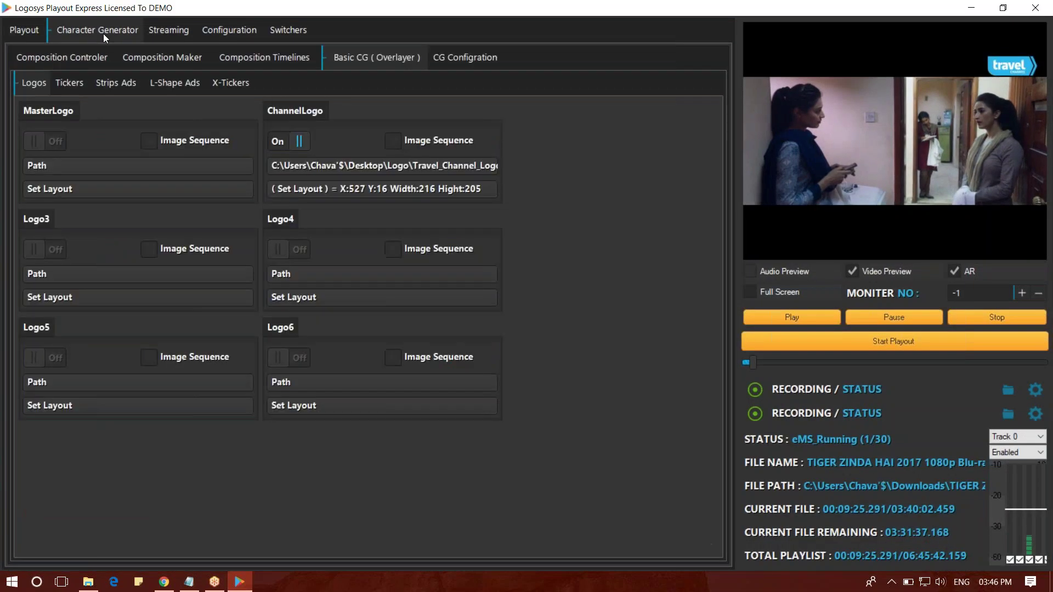
pyautogui.click(76, 85)
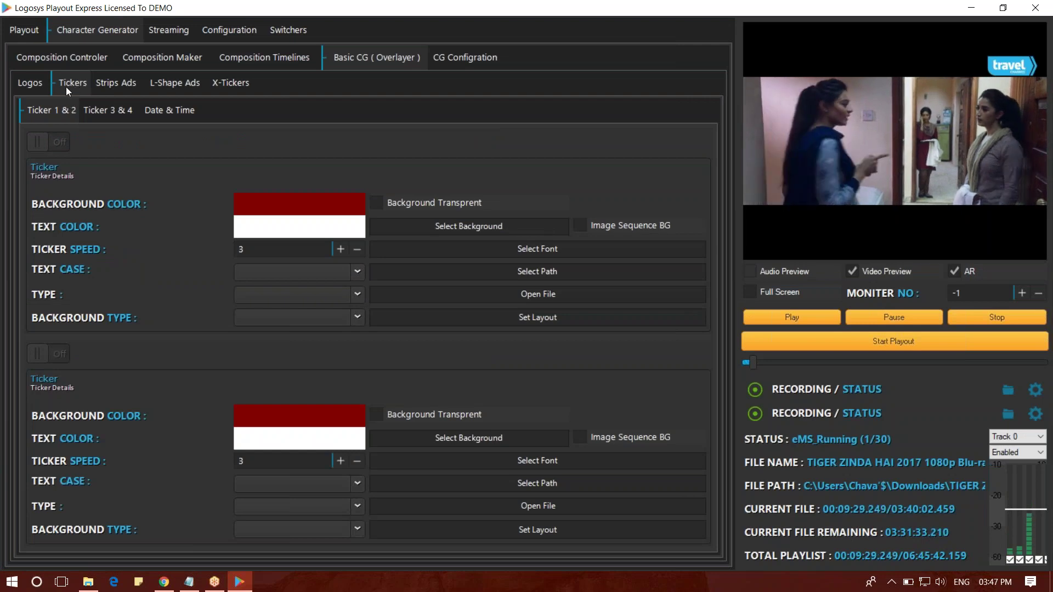
pyautogui.click(20, 30)
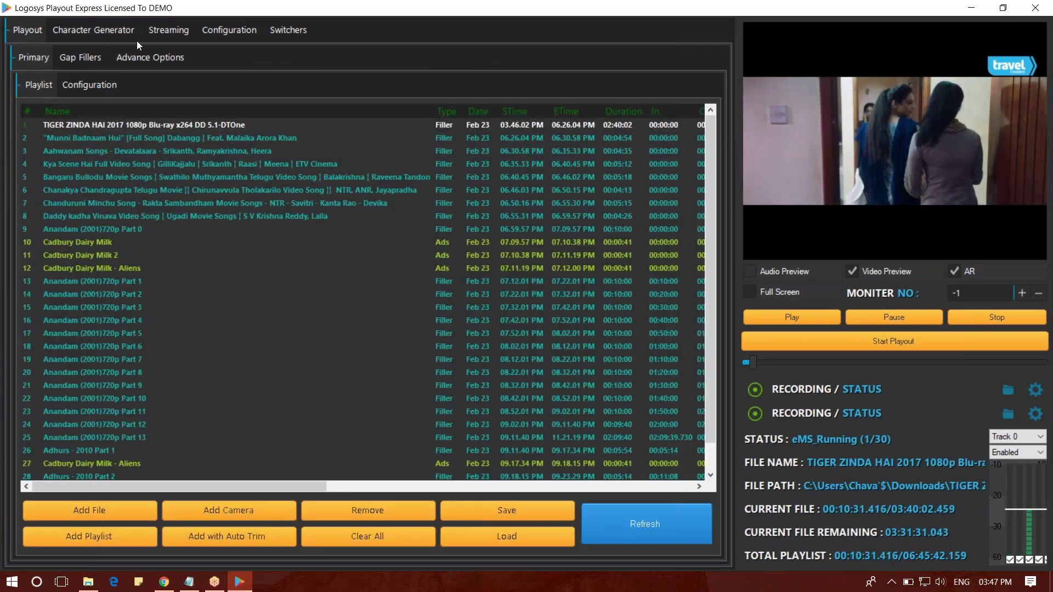
pyautogui.click(81, 32)
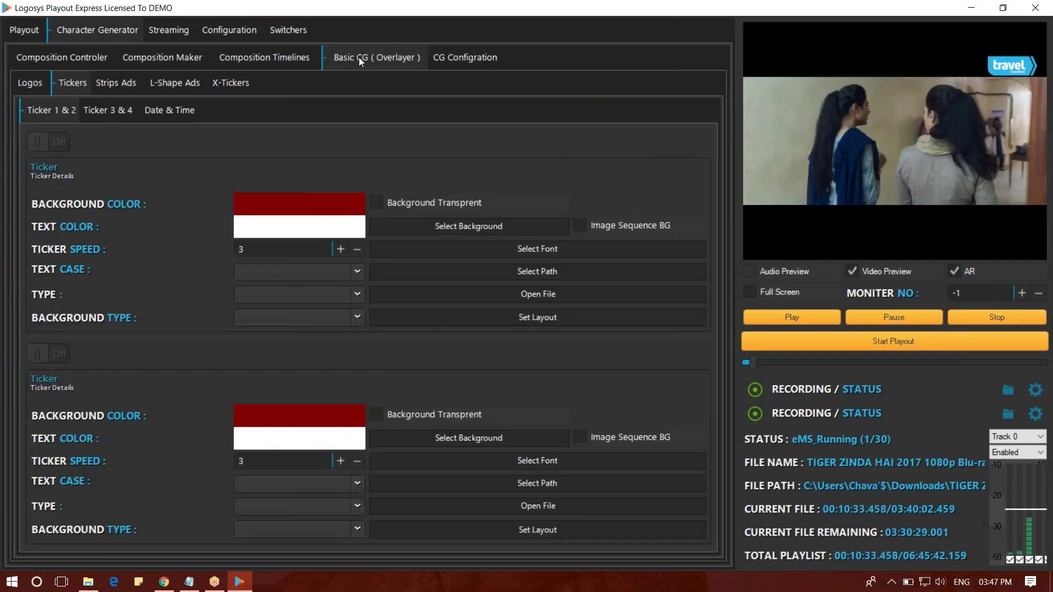
pyautogui.click(50, 85)
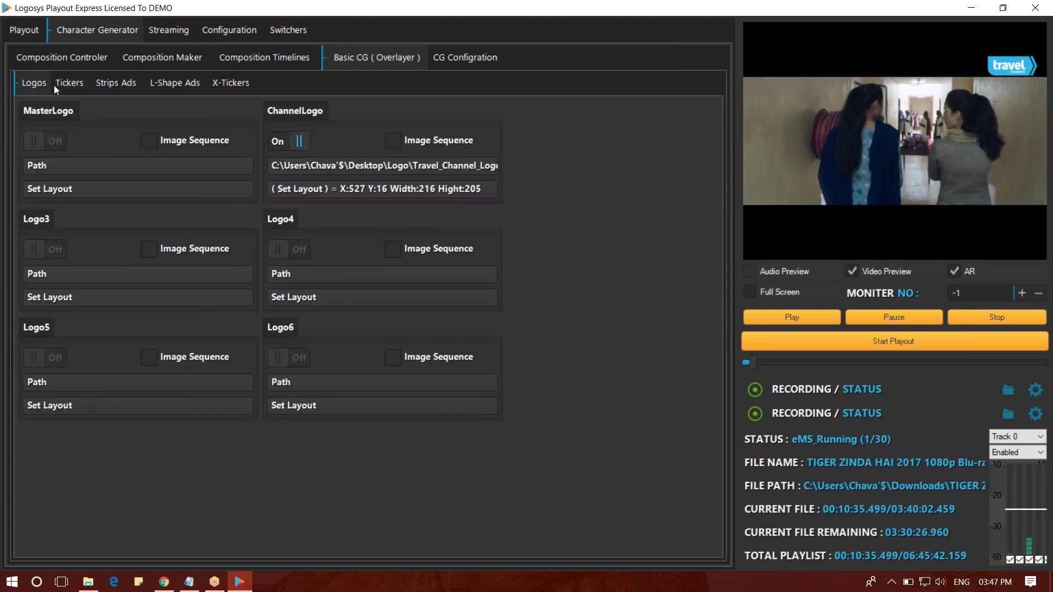
pyautogui.click(68, 84)
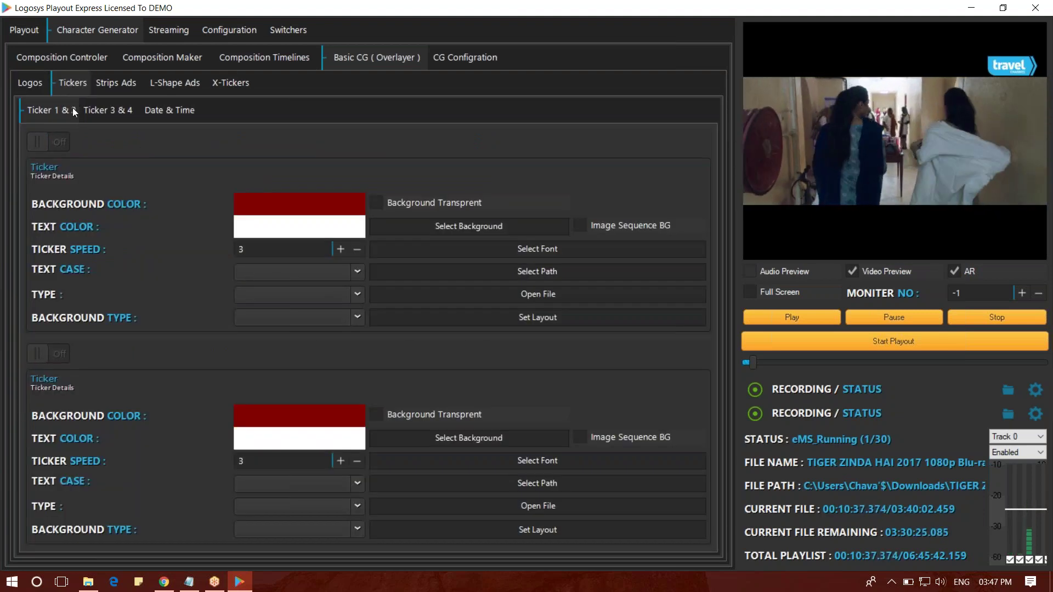
# Switch Ticker 1 on and change its background colour from dark red to blue
pyautogui.click(60, 141)
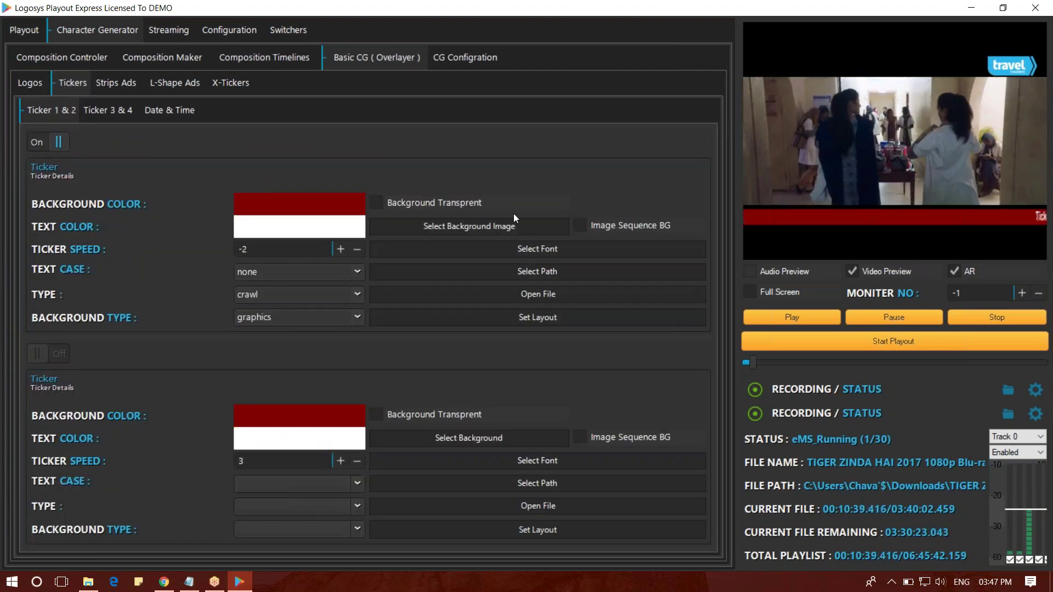
pyautogui.click(263, 203)
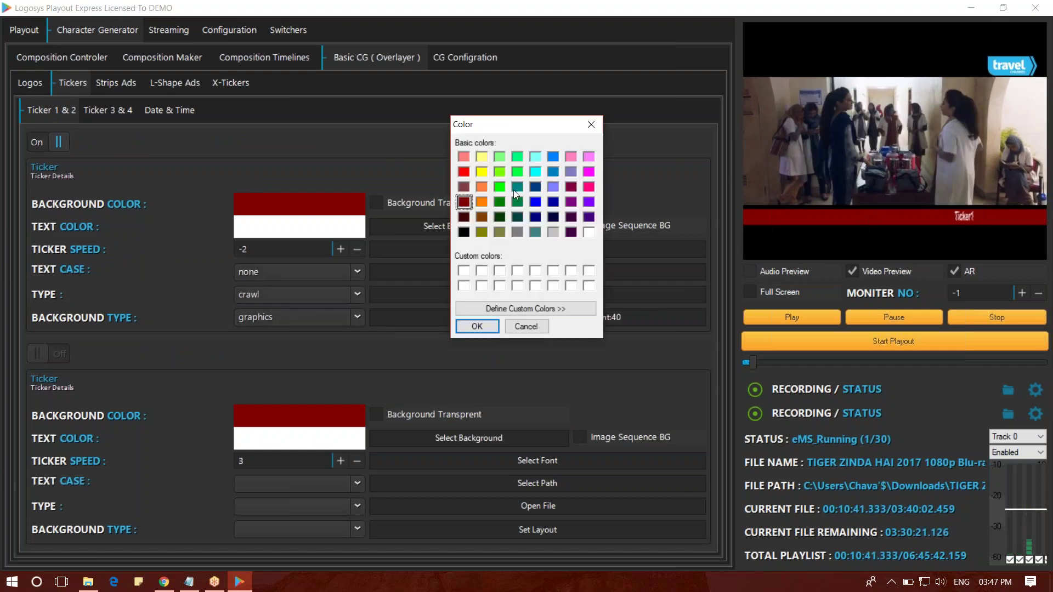
pyautogui.click(535, 202)
pyautogui.click(477, 326)
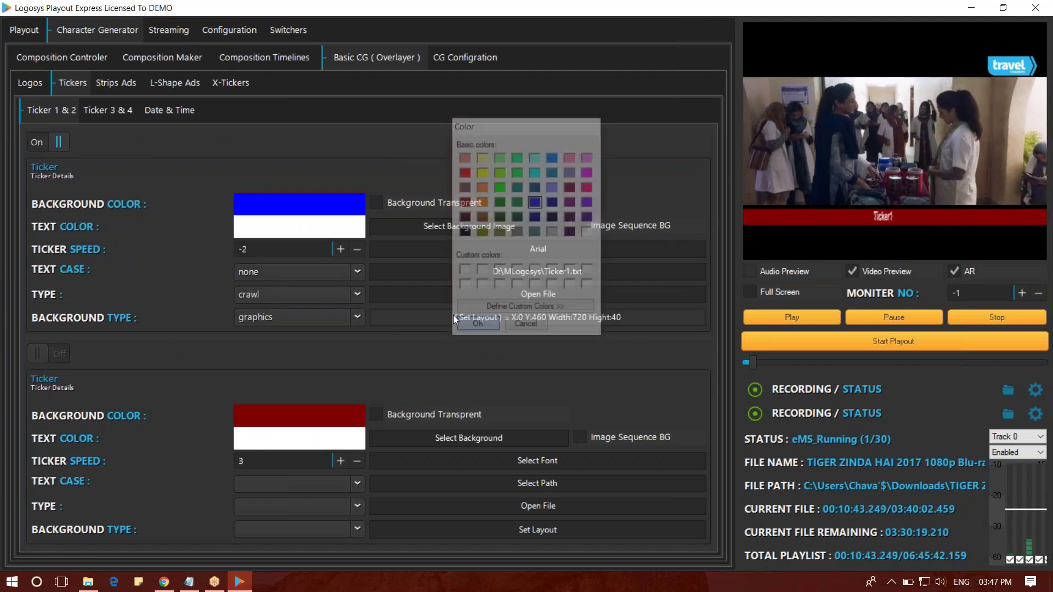
pyautogui.click(299, 203)
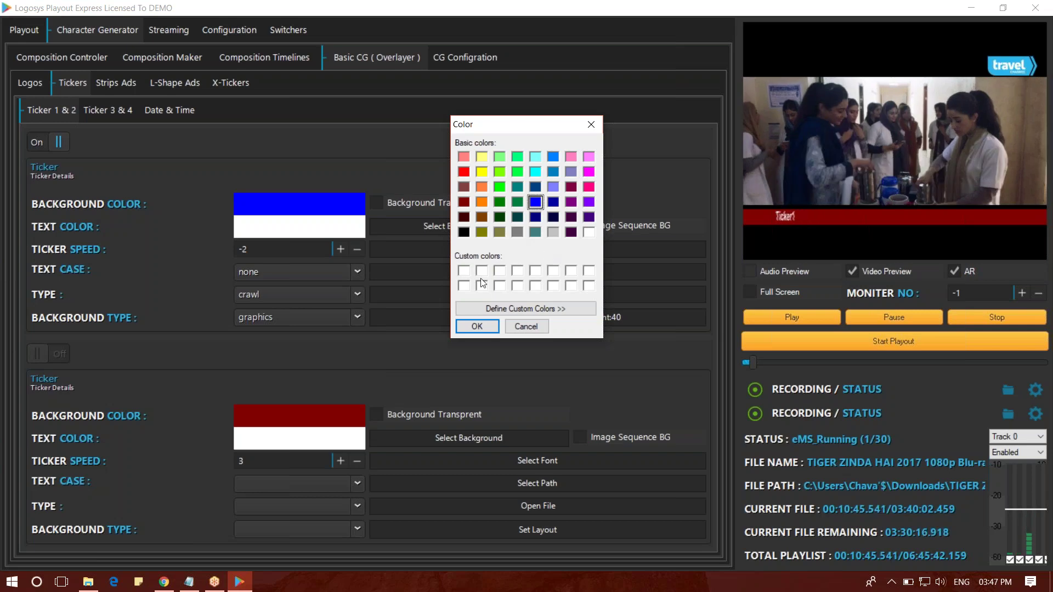
pyautogui.click(477, 326)
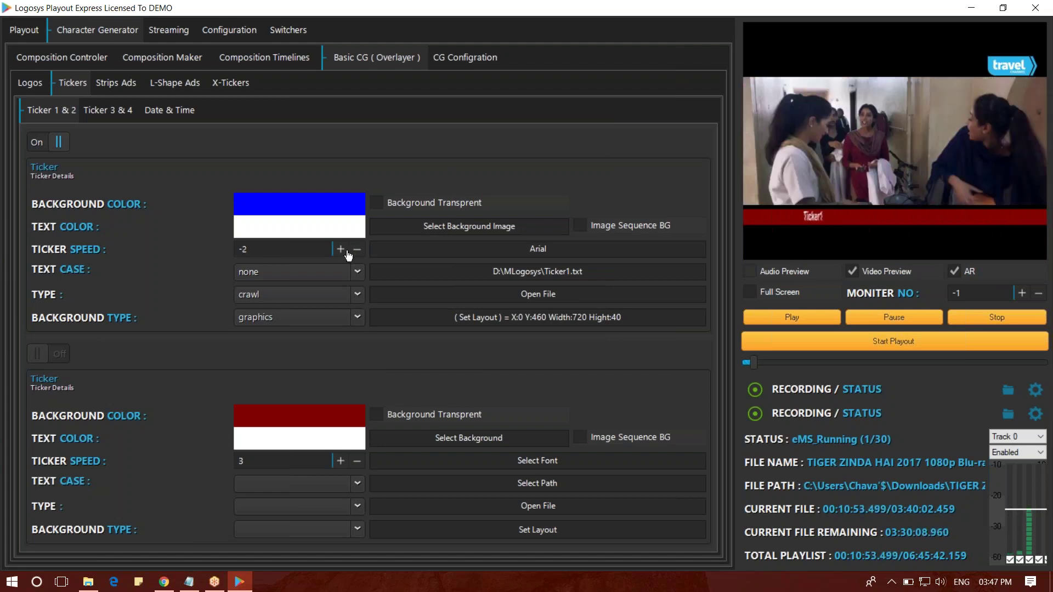
# Keep Ticker 1's text case as None and its type as Crawl
pyautogui.click(269, 274)
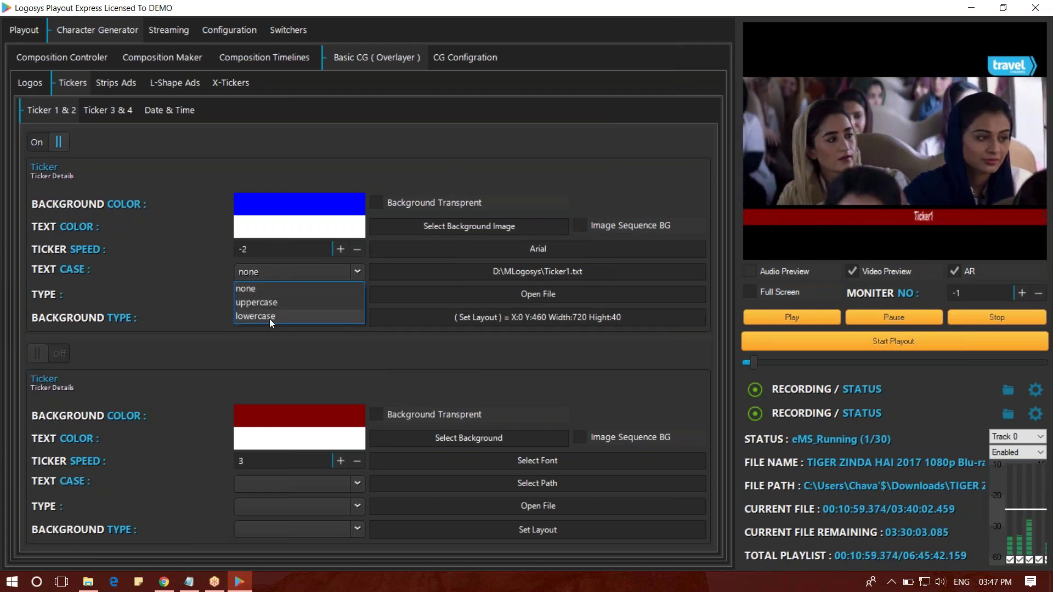
pyautogui.click(266, 276)
pyautogui.click(265, 273)
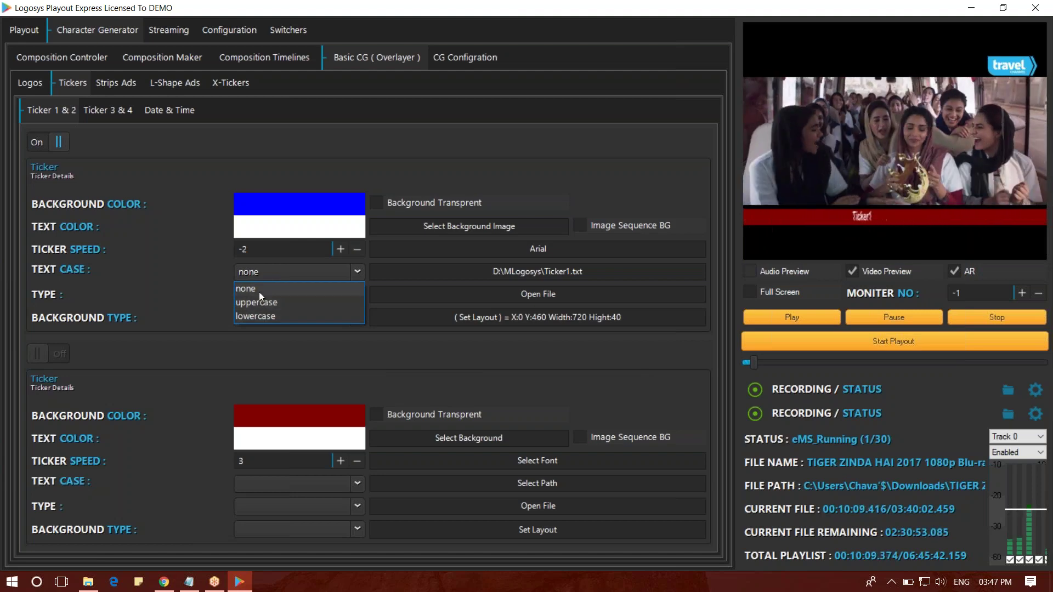
pyautogui.click(259, 292)
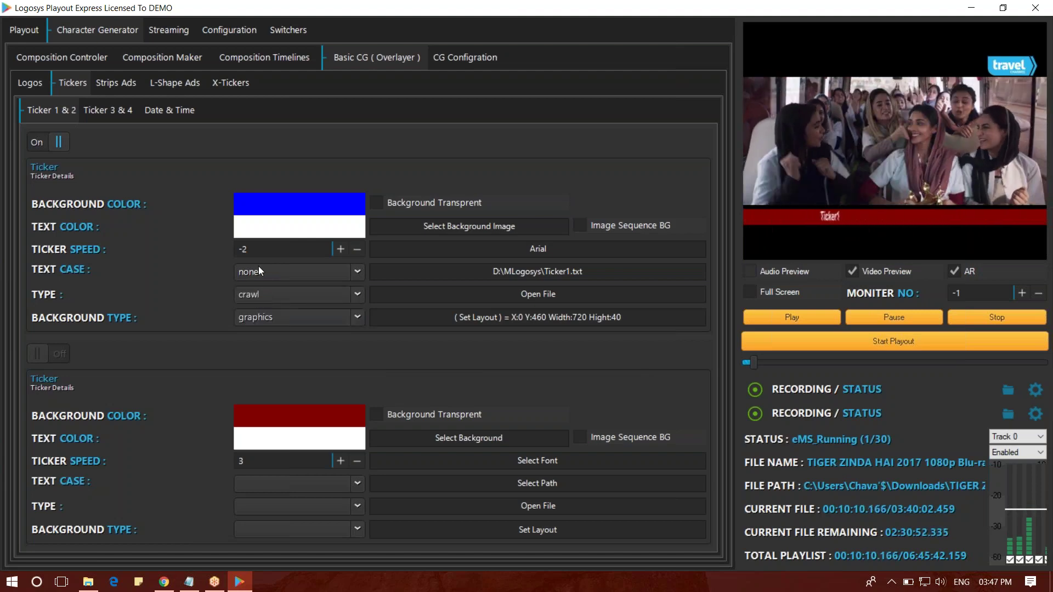
pyautogui.click(254, 294)
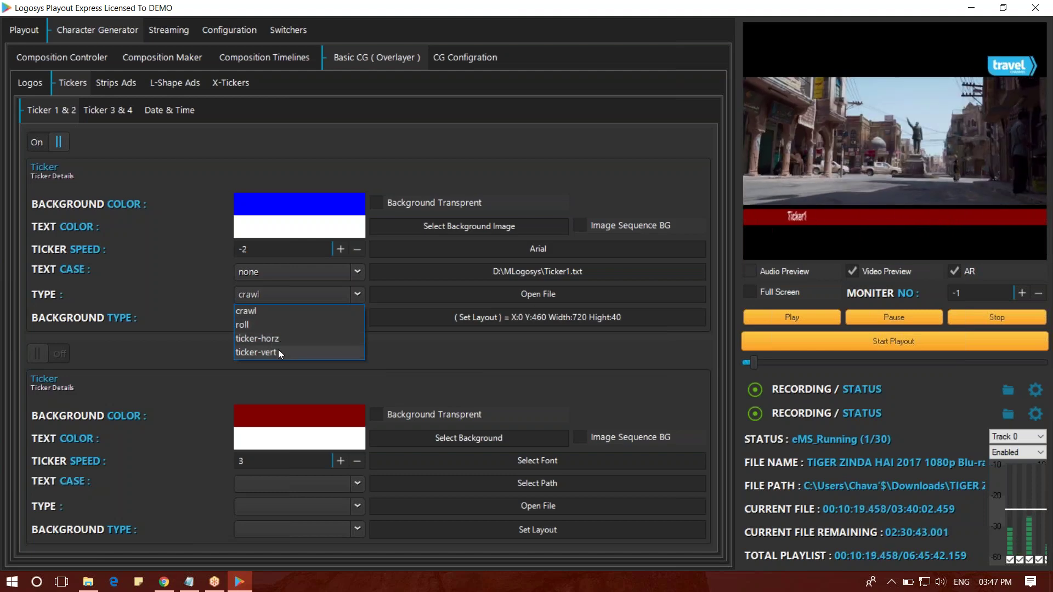
pyautogui.click(219, 285)
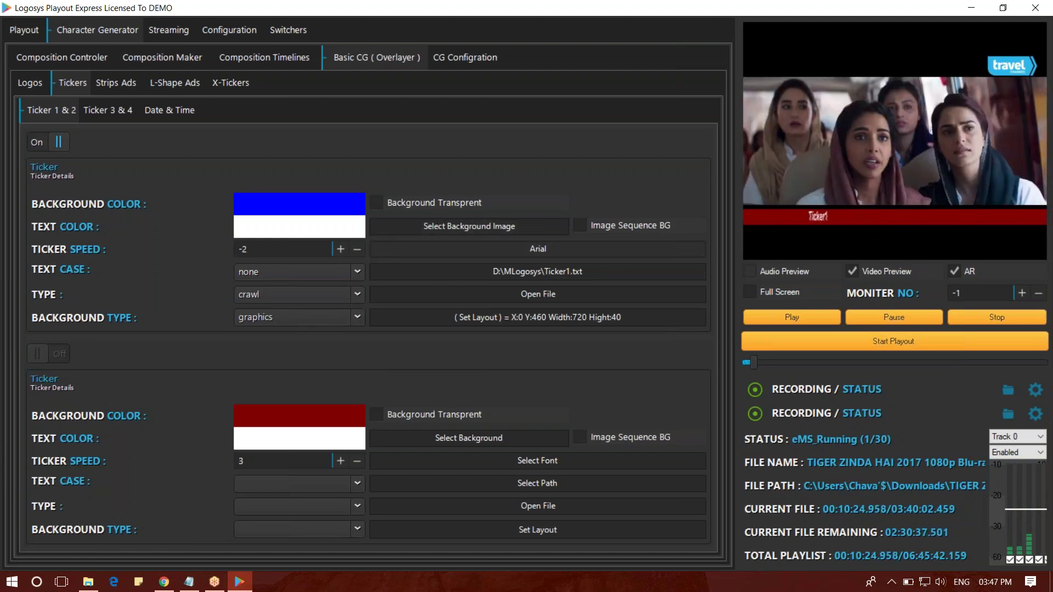
# Set Ticker 1's font to Arial
pyautogui.click(538, 248)
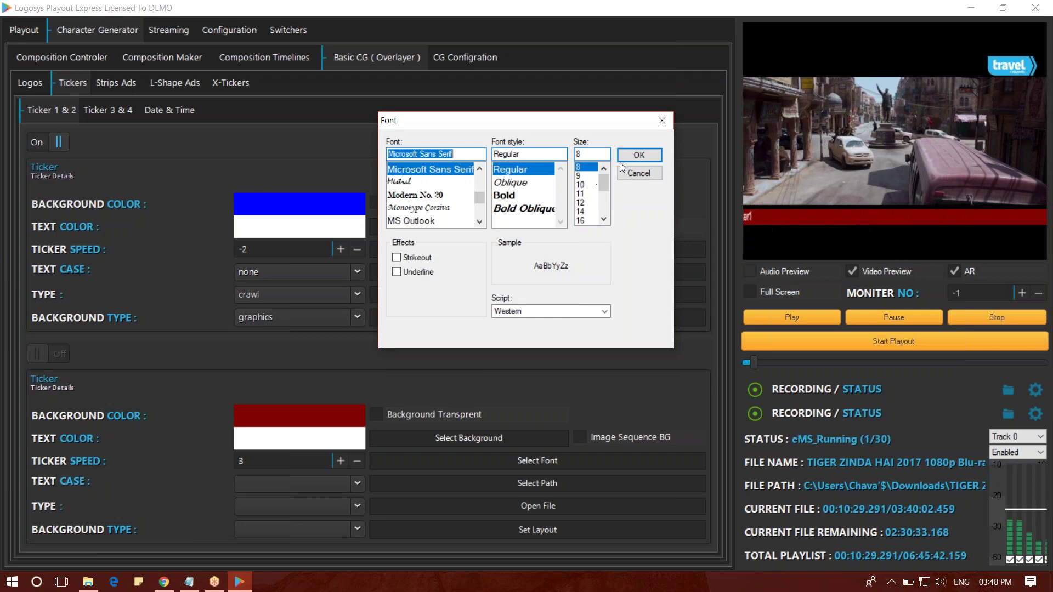
pyautogui.write('ari')
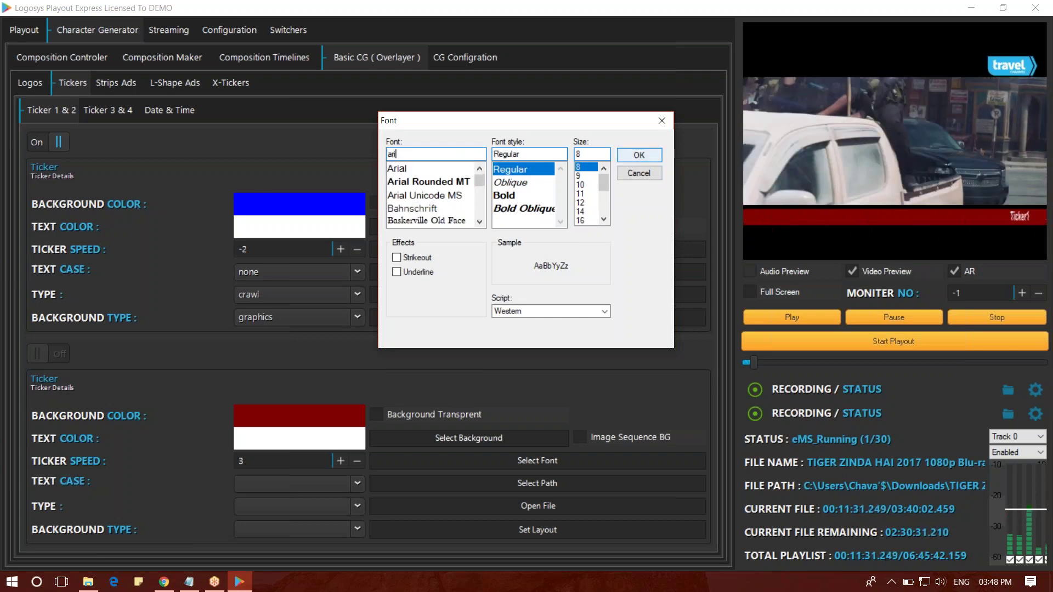
pyautogui.click(428, 168)
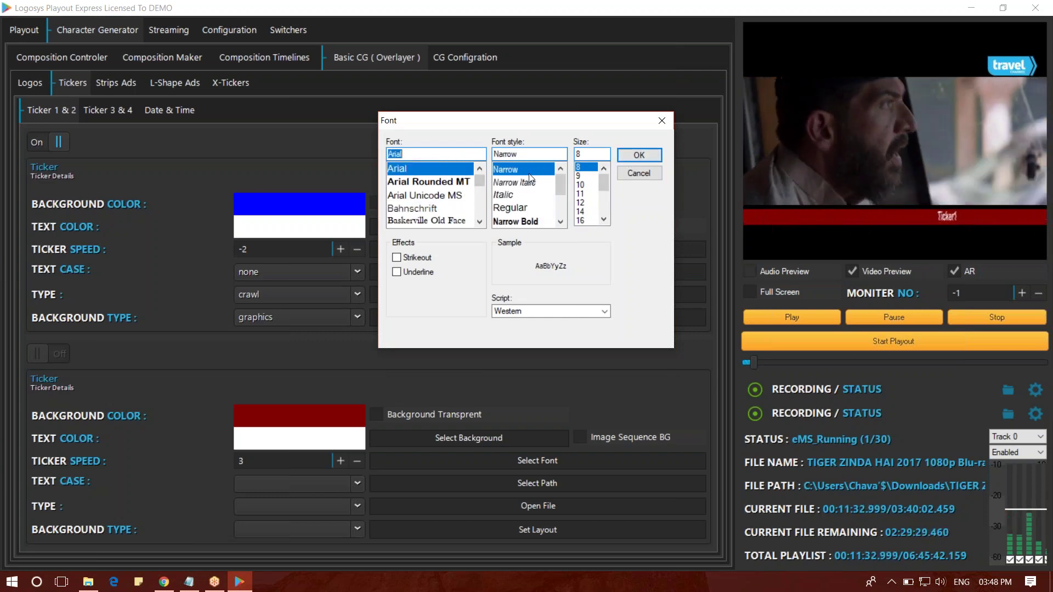
pyautogui.click(650, 157)
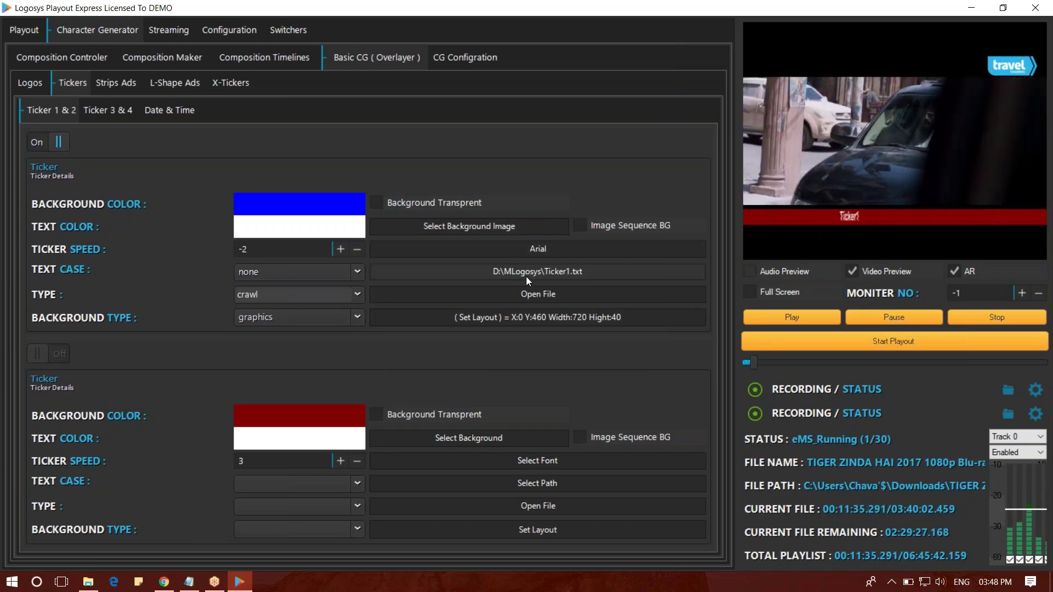
# Open D:\MLogosys\Ticker1.txt in Notepad and select all of its text
pyautogui.click(518, 273)
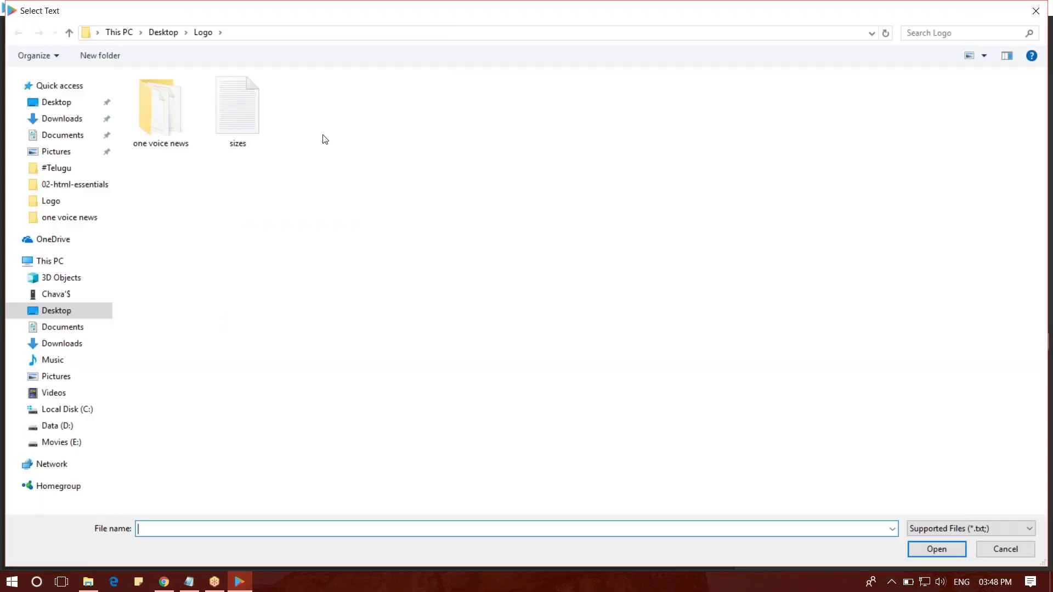
pyautogui.click(159, 33)
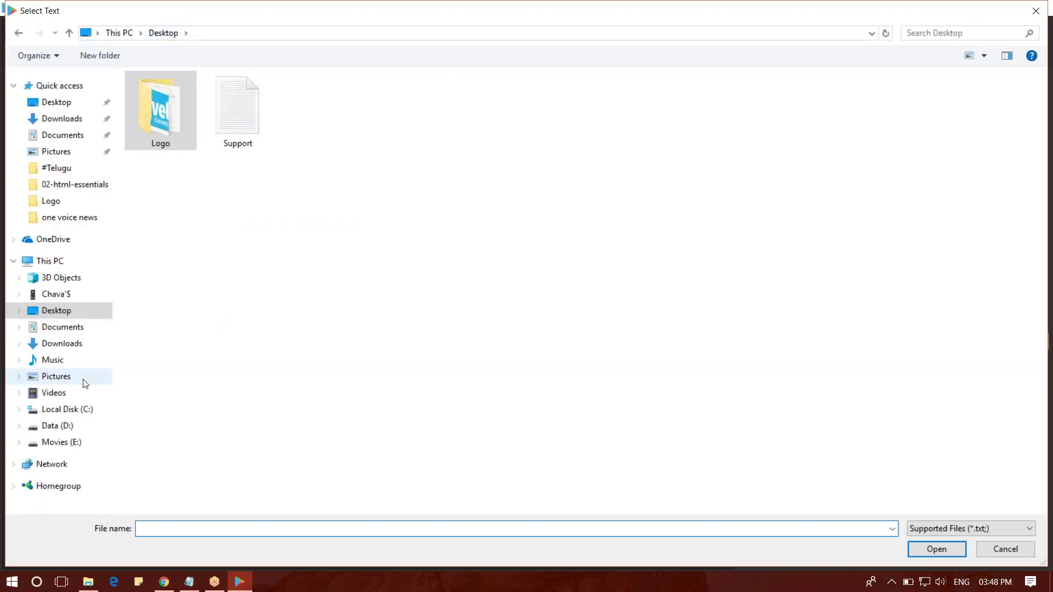
pyautogui.click(58, 426)
pyautogui.doubleClick(165, 111)
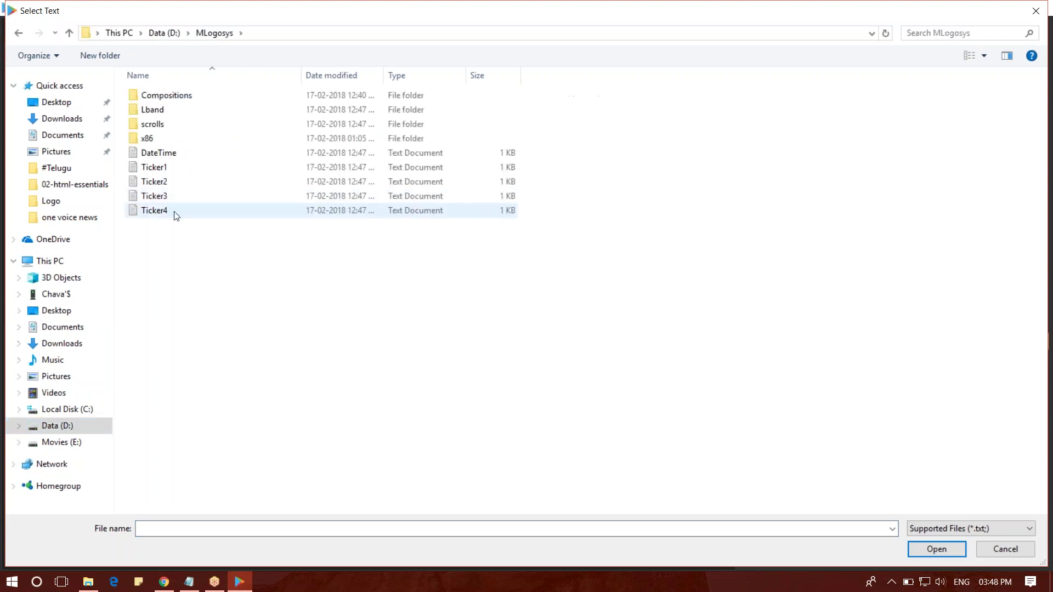
pyautogui.click(167, 170)
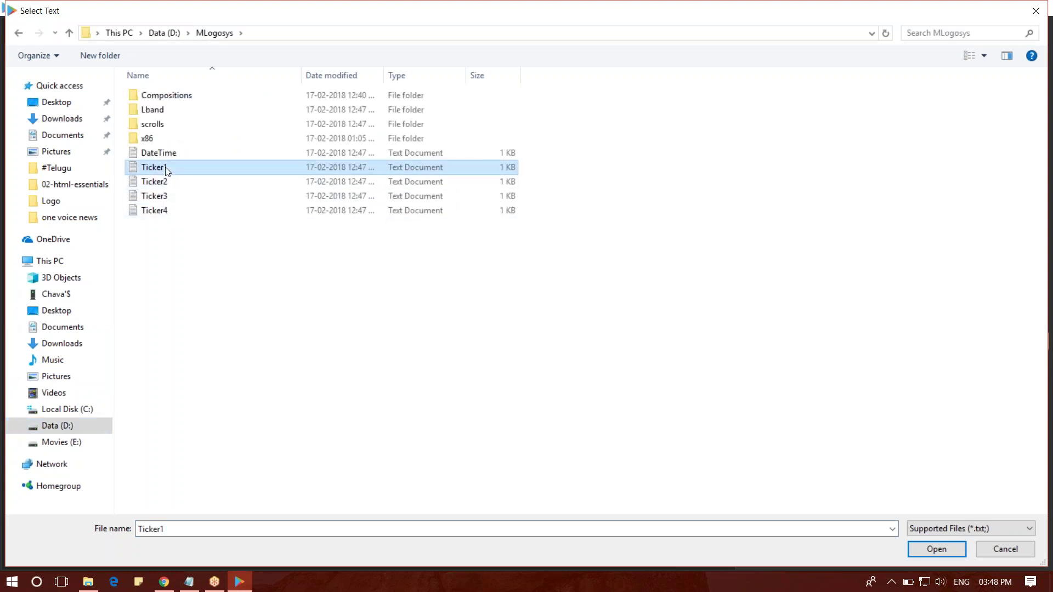
pyautogui.rightClick(167, 170)
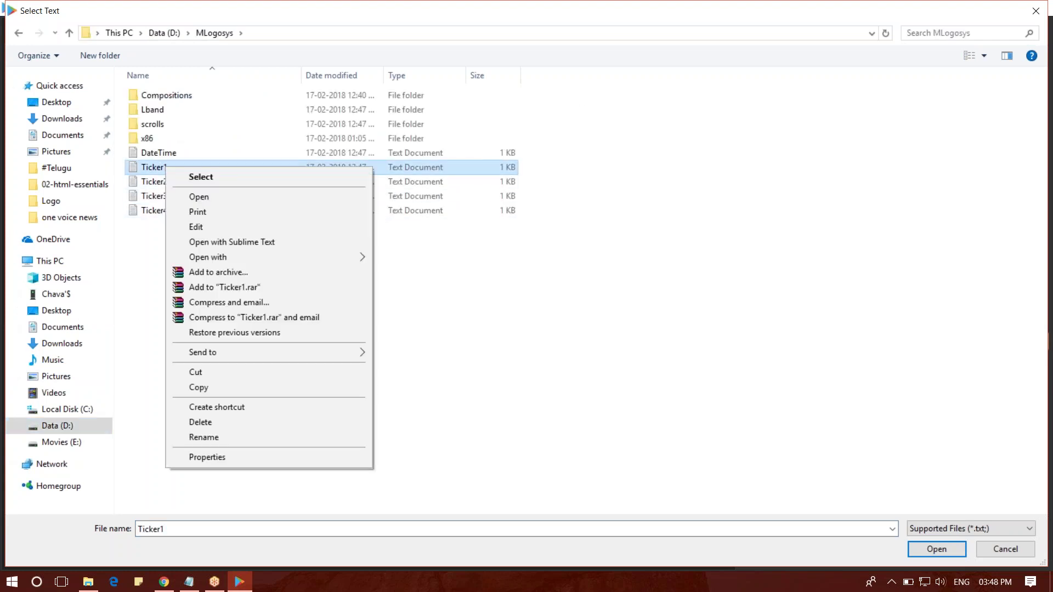
pyautogui.click(404, 254)
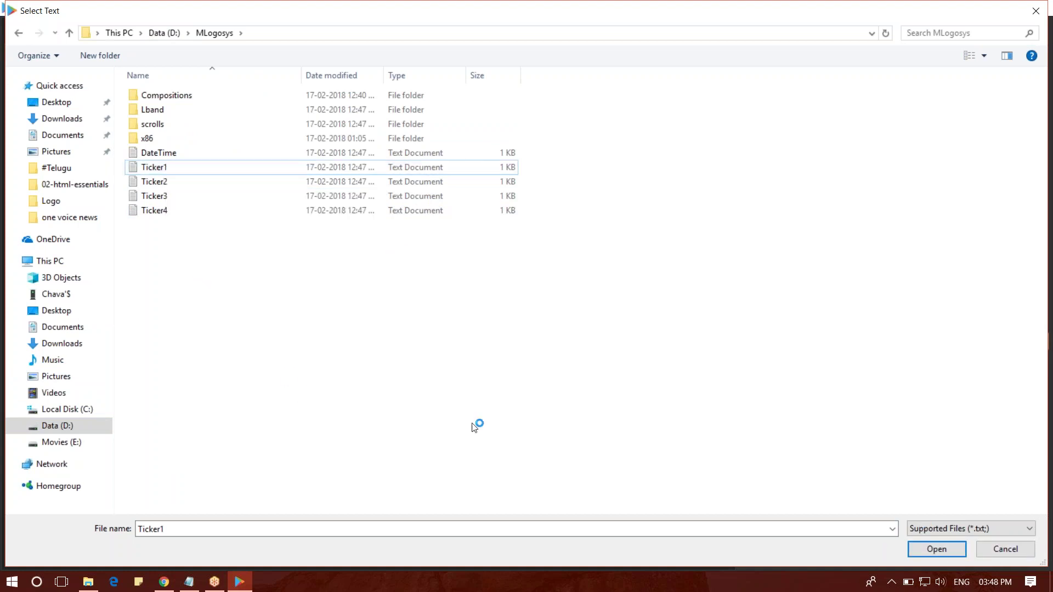
pyautogui.click(1002, 552)
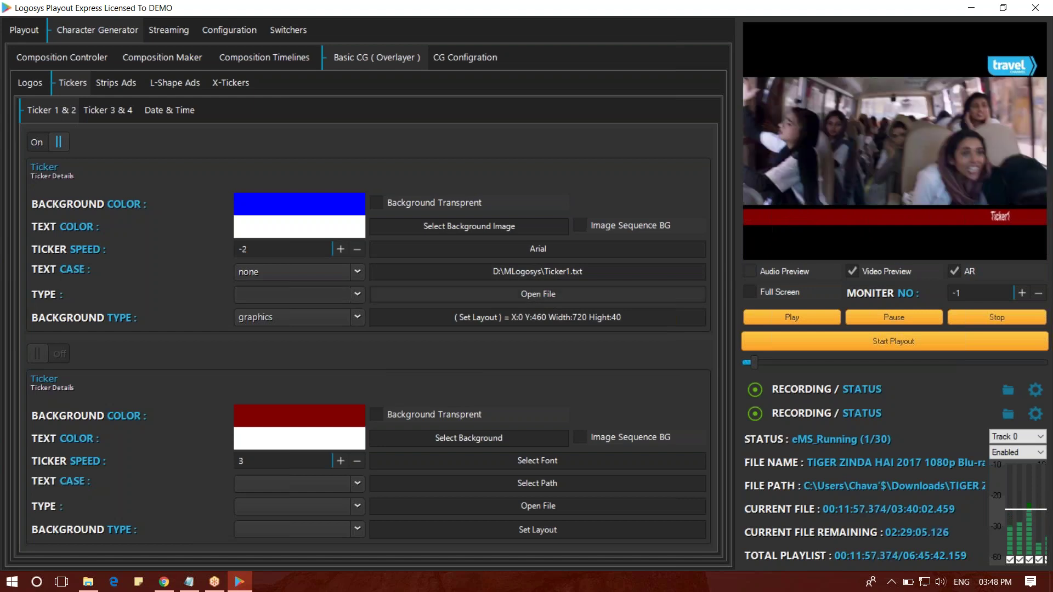
pyautogui.hotkey('ctrl', 'a')
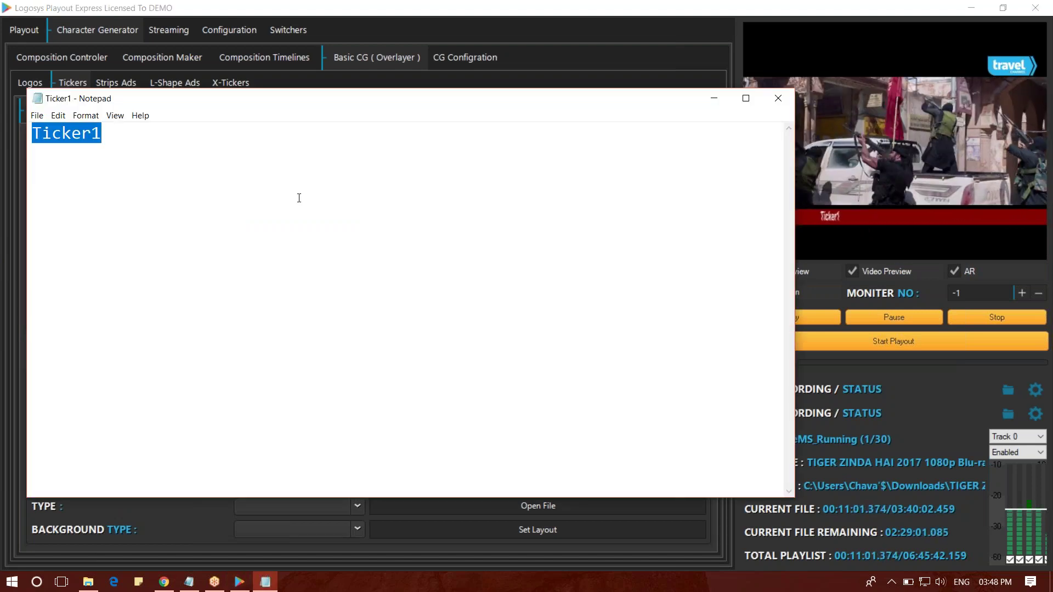
# Replace Ticker1.txt's text with 'Welcome to Logosys' and save the file
pyautogui.write('Welcome ')
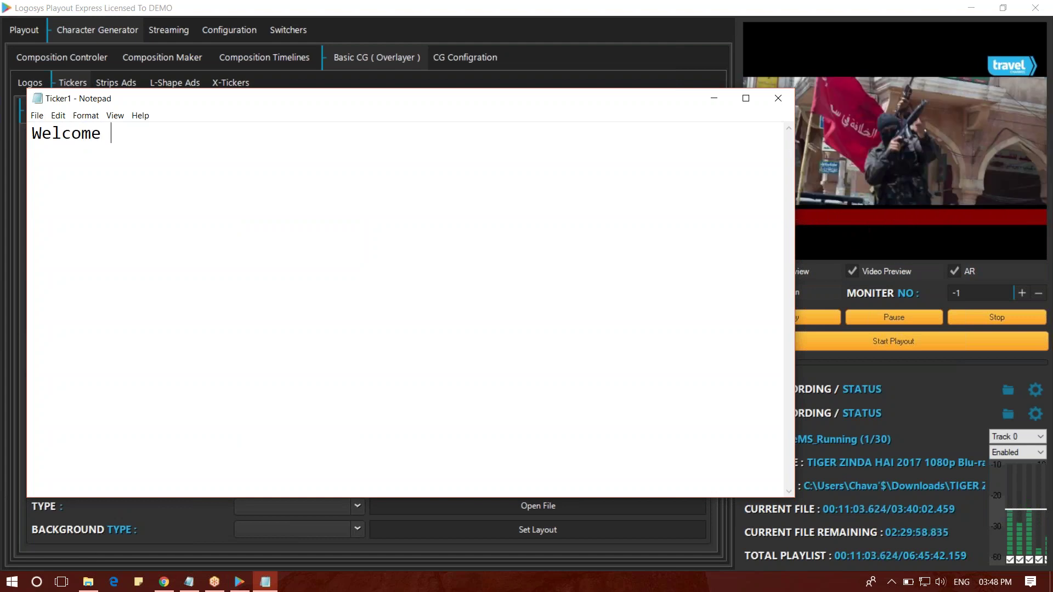
pyautogui.write('to Lo')
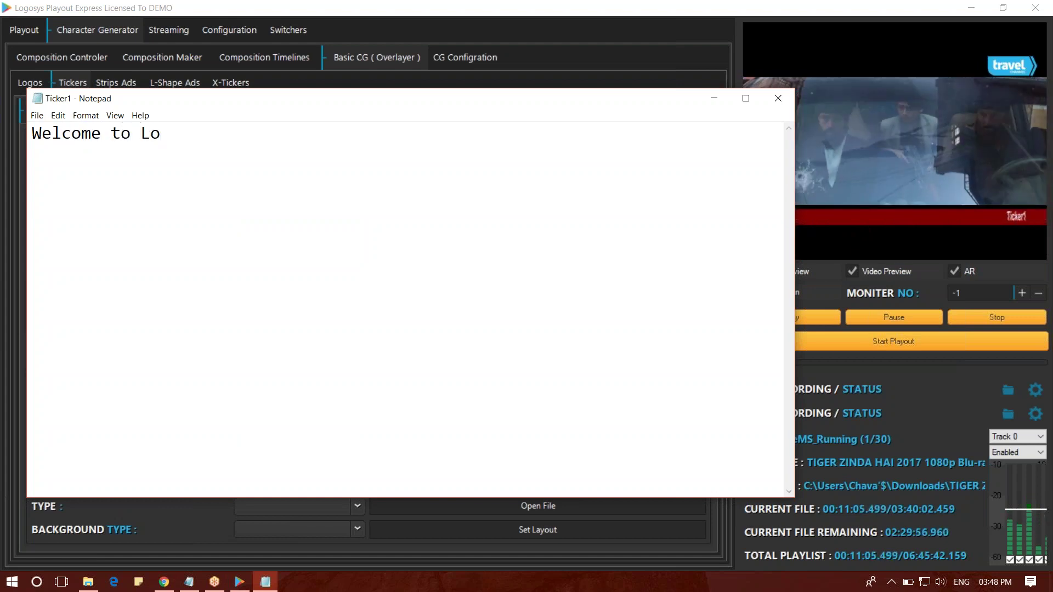
pyautogui.write('gosys')
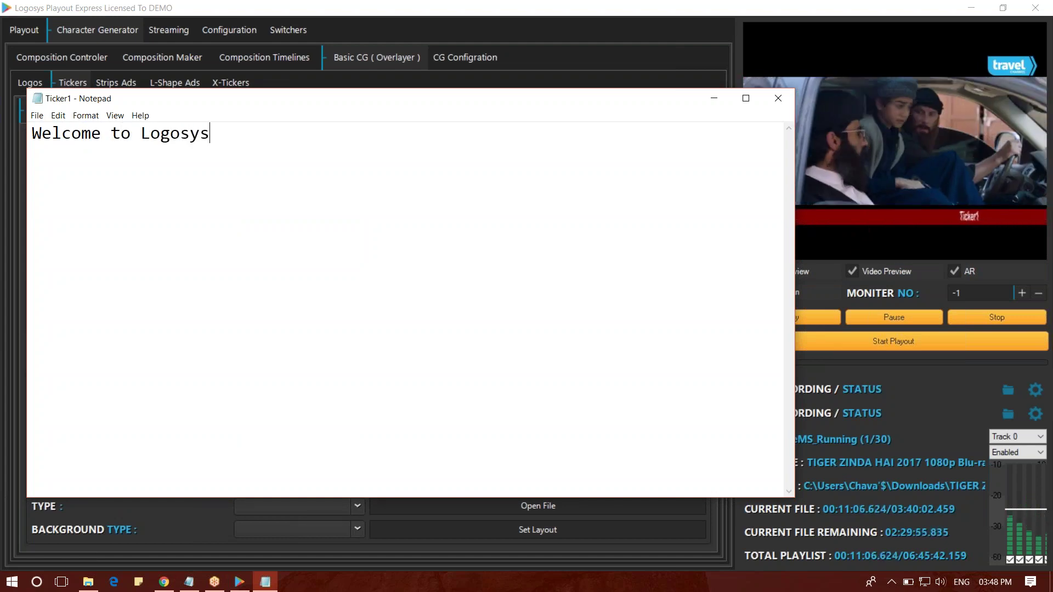
pyautogui.click(37, 116)
pyautogui.click(55, 156)
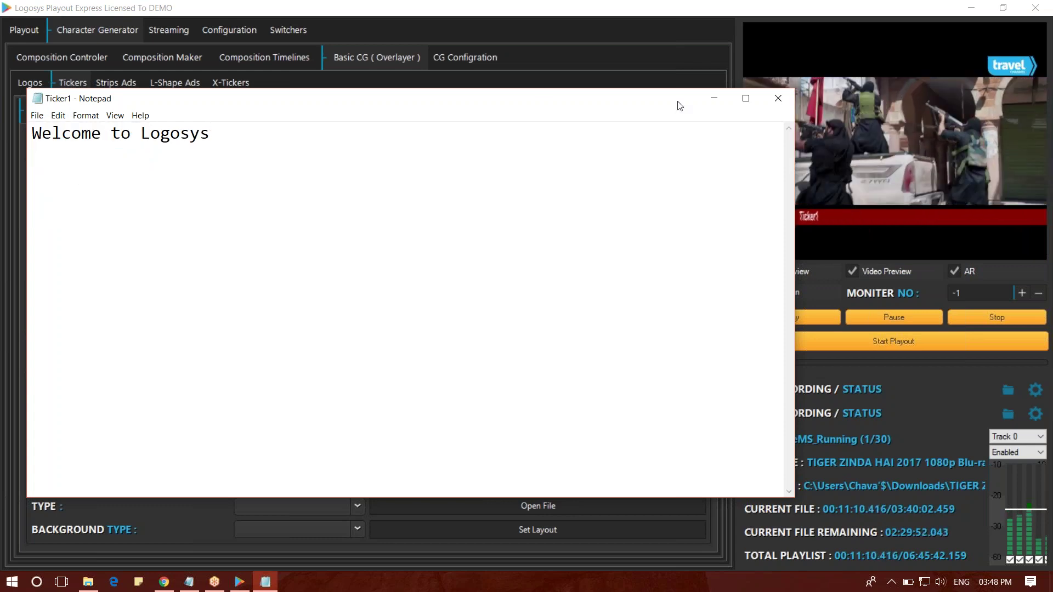
# Switch Ticker 2 on with a bright red background, leaving Ticker 1 on
pyautogui.click(714, 97)
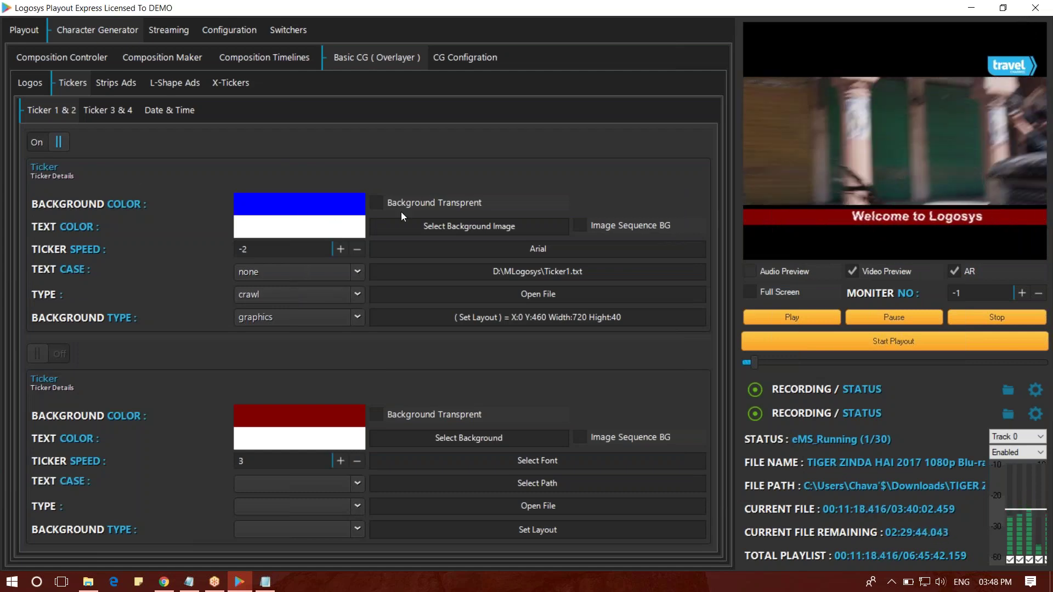
pyautogui.click(43, 144)
pyautogui.click(43, 144)
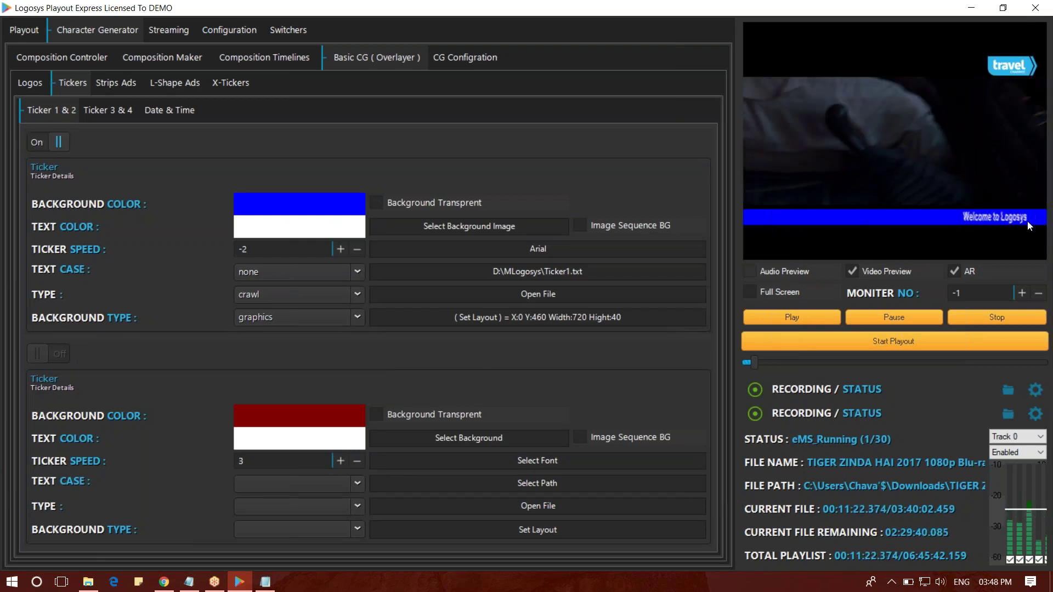
pyautogui.click(57, 354)
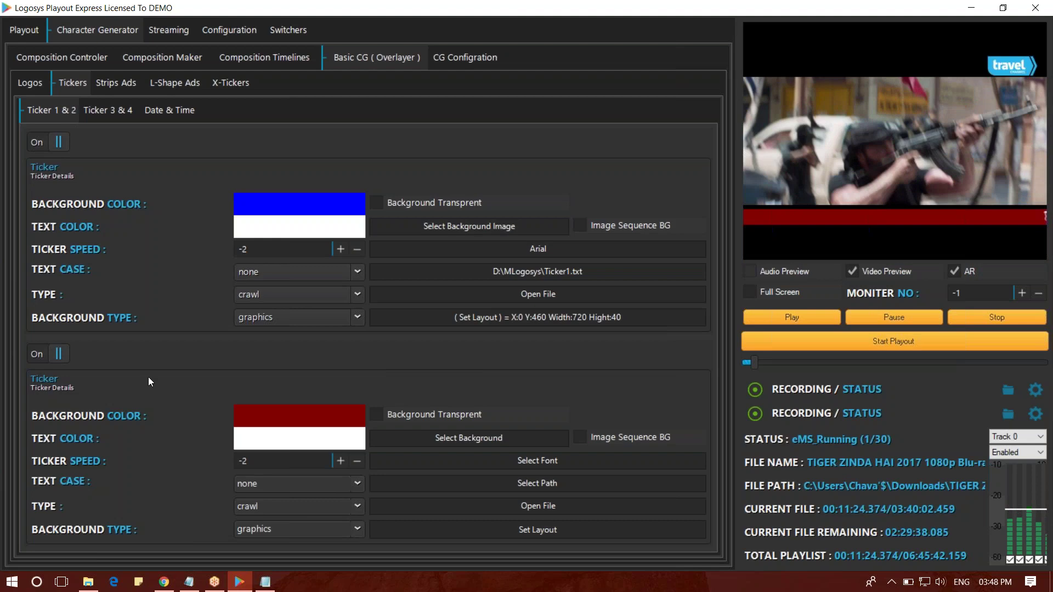
pyautogui.click(313, 423)
pyautogui.click(464, 172)
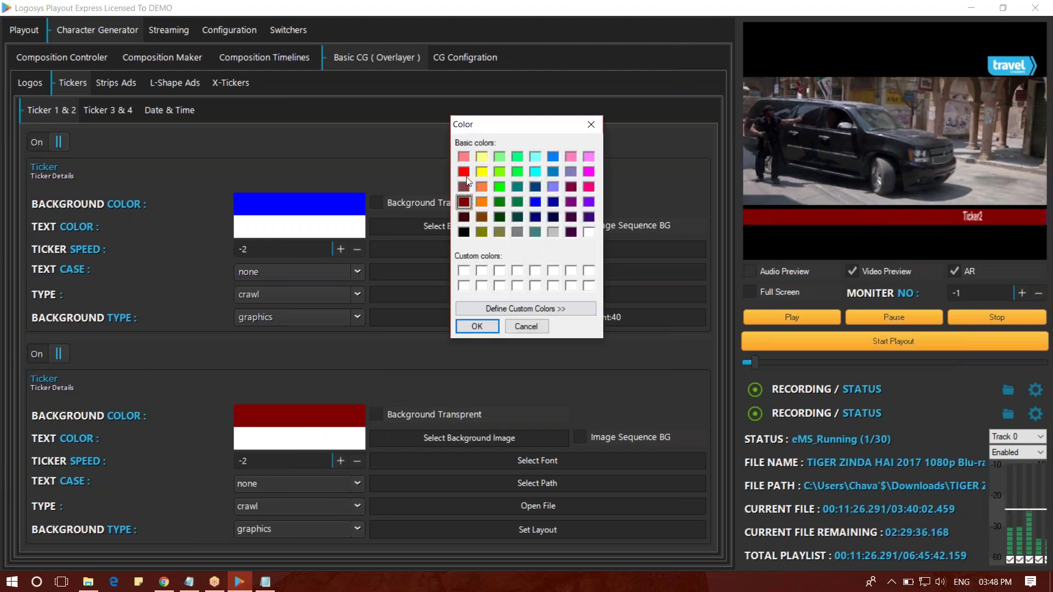
pyautogui.click(477, 327)
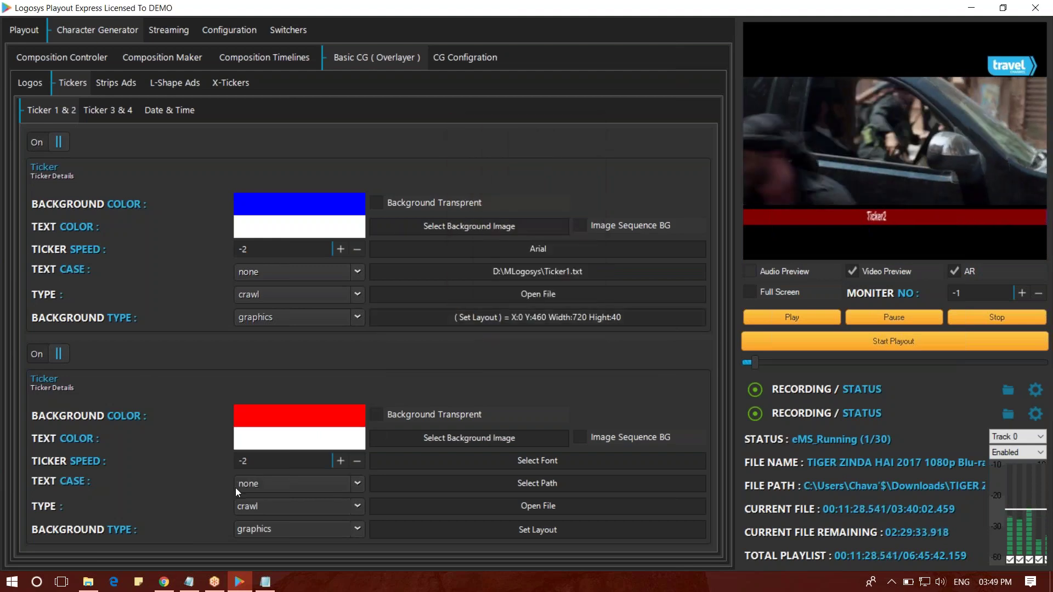
# Give Ticker 2 Arial font, Ticker2.txt as its text source, a layout, and open the file
pyautogui.click(379, 460)
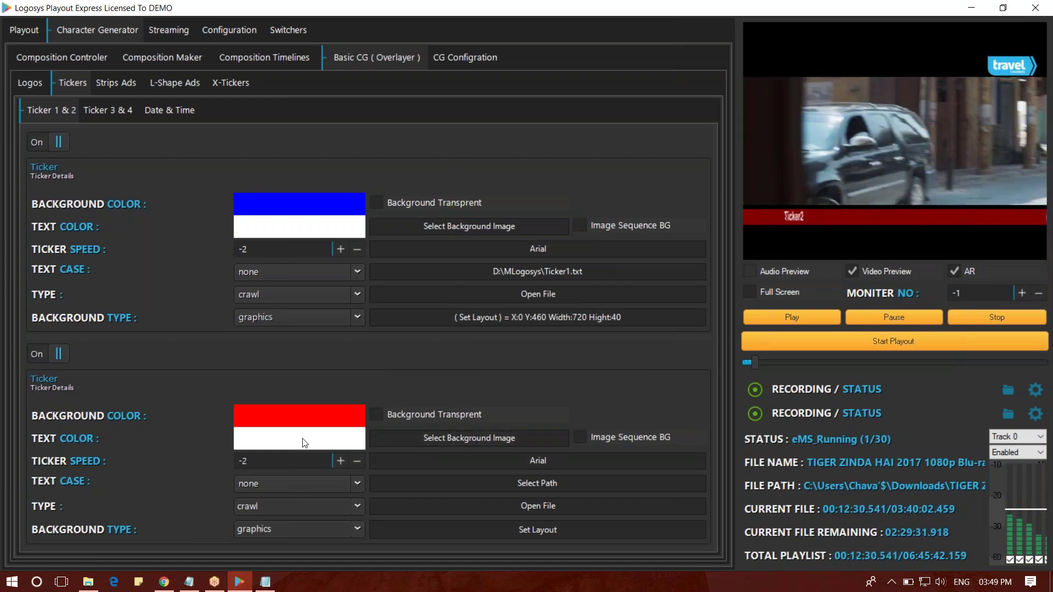
pyautogui.click(537, 483)
pyautogui.click(537, 528)
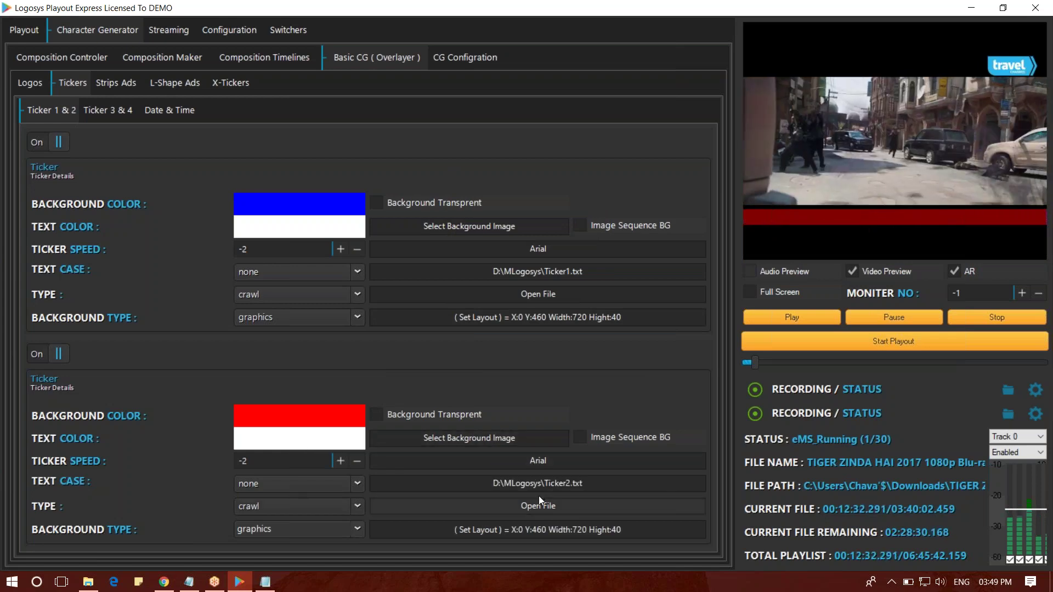
pyautogui.click(546, 505)
# Replace Ticker2.txt's text with 'Hi , Welcome to Learning Logosys' and save it
pyautogui.hotkey('ctrl', 'a')
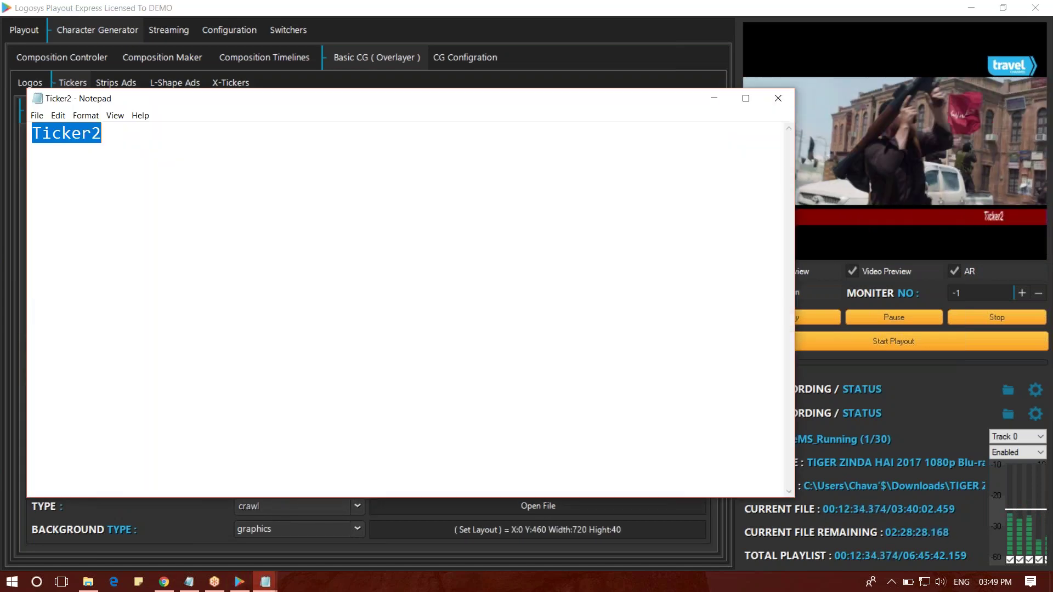
pyautogui.write('Hi , Welcome to Learning Logosys')
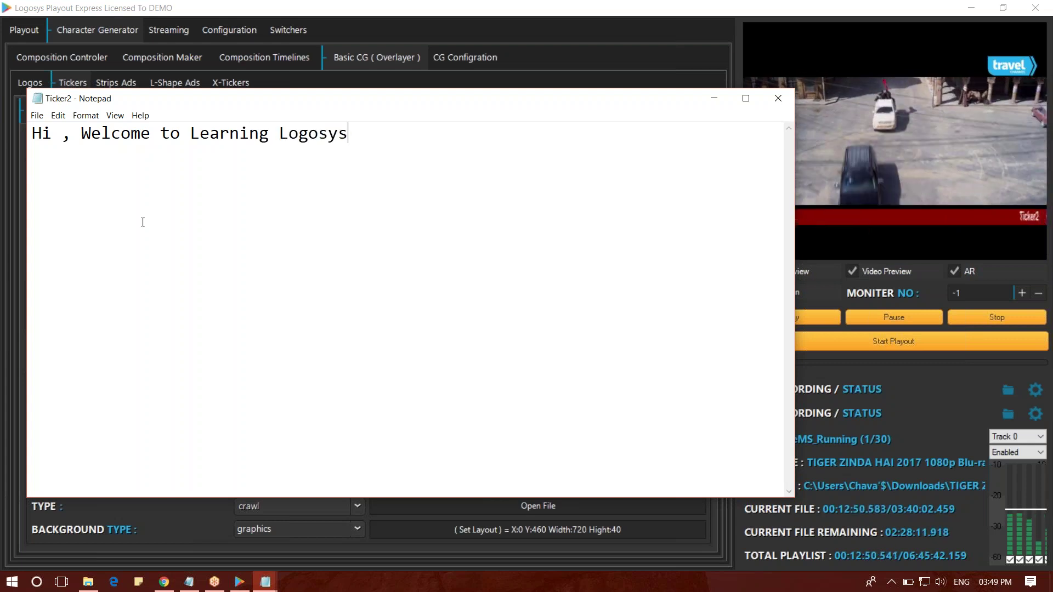
pyautogui.click(36, 115)
pyautogui.click(59, 153)
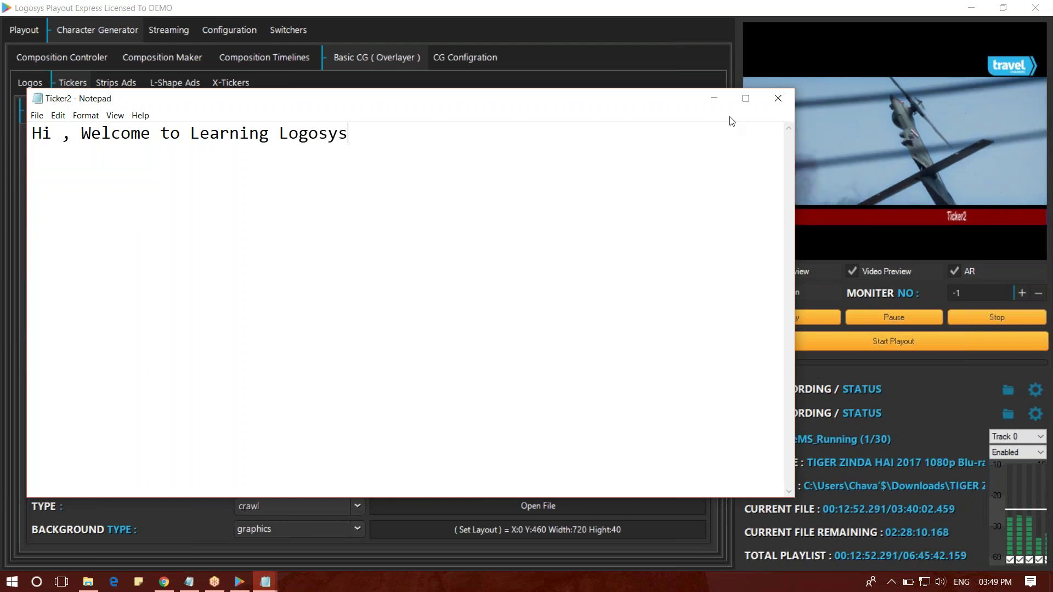
# Move Ticker 2's layout Position Y from 460 to about 415, above the blue ticker
pyautogui.click(718, 97)
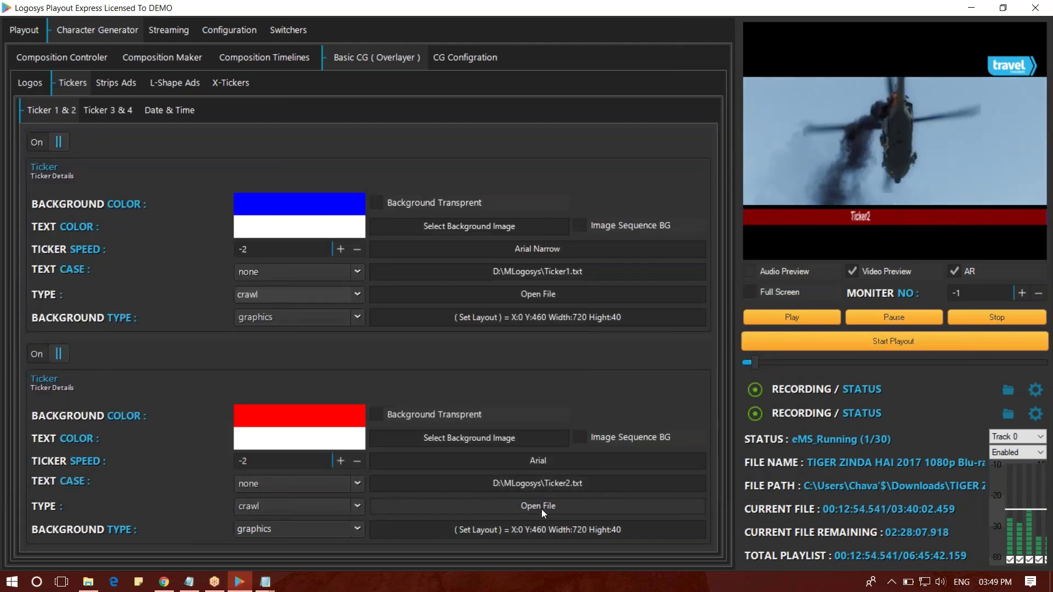
pyautogui.click(485, 528)
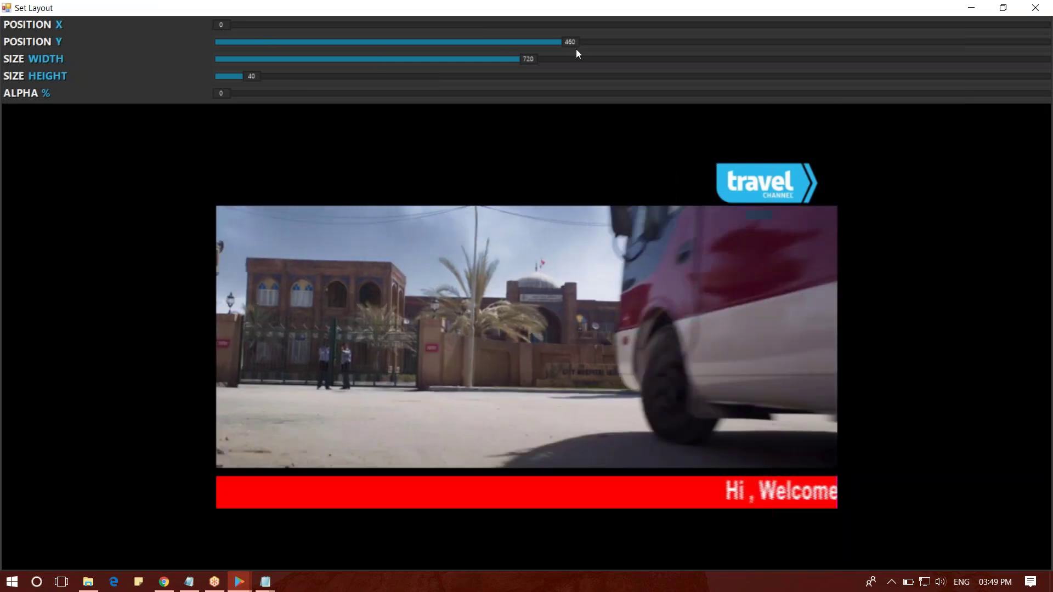
pyautogui.moveTo(574, 43); pyautogui.dragTo(535, 45)
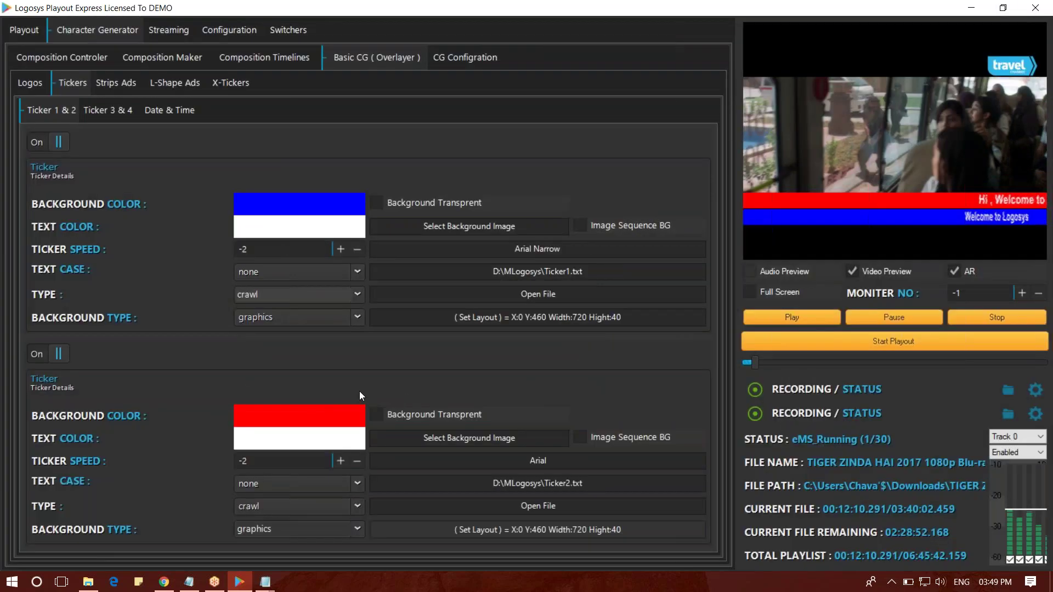
# Toggle Ticker 2 off and on, check Tickers 3 & 4, then show the Playout playlist
pyautogui.click(44, 354)
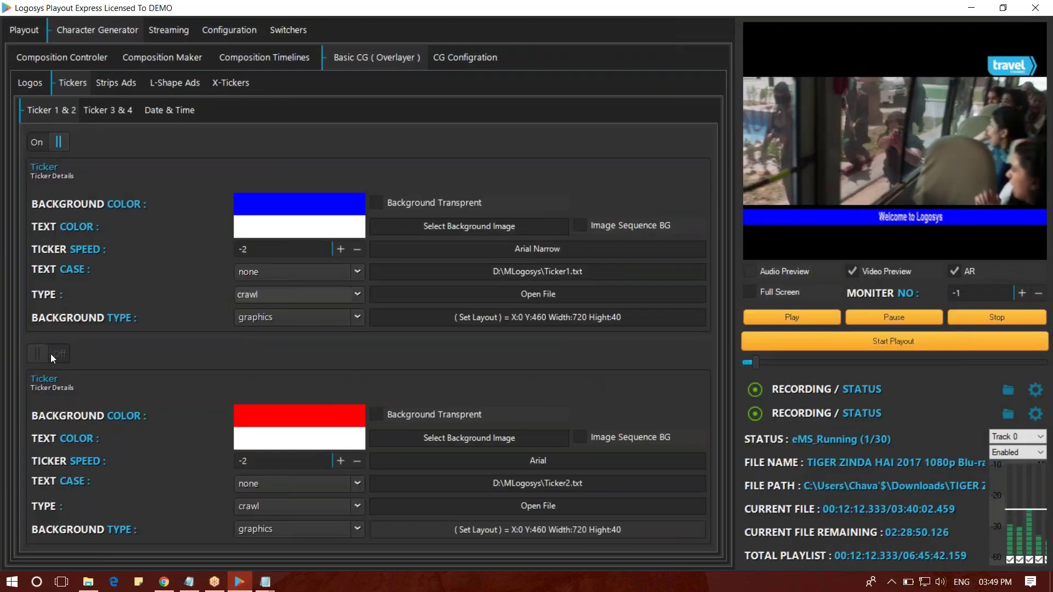
pyautogui.click(39, 354)
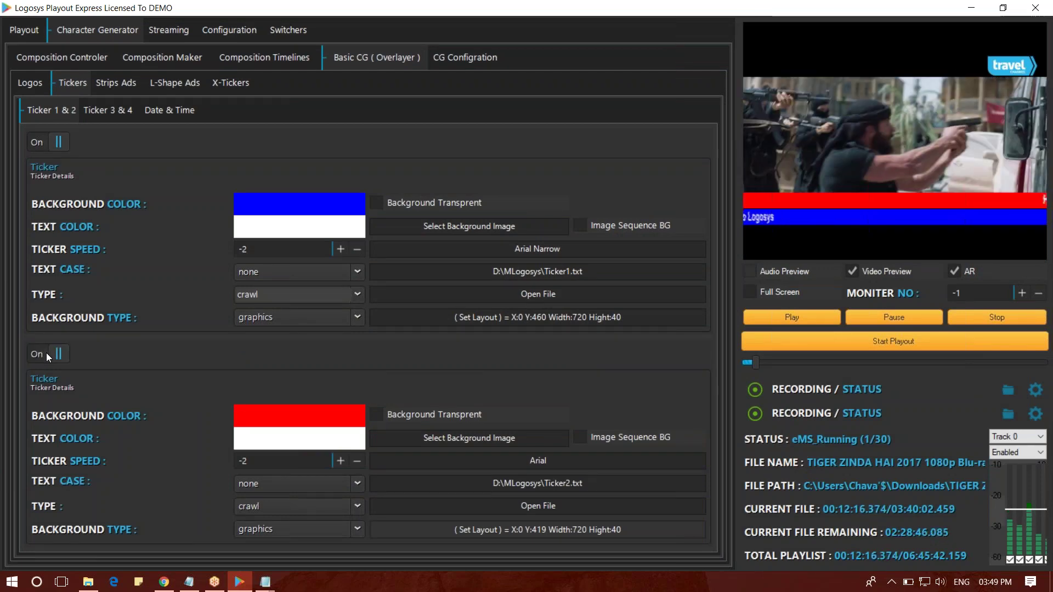
pyautogui.click(112, 112)
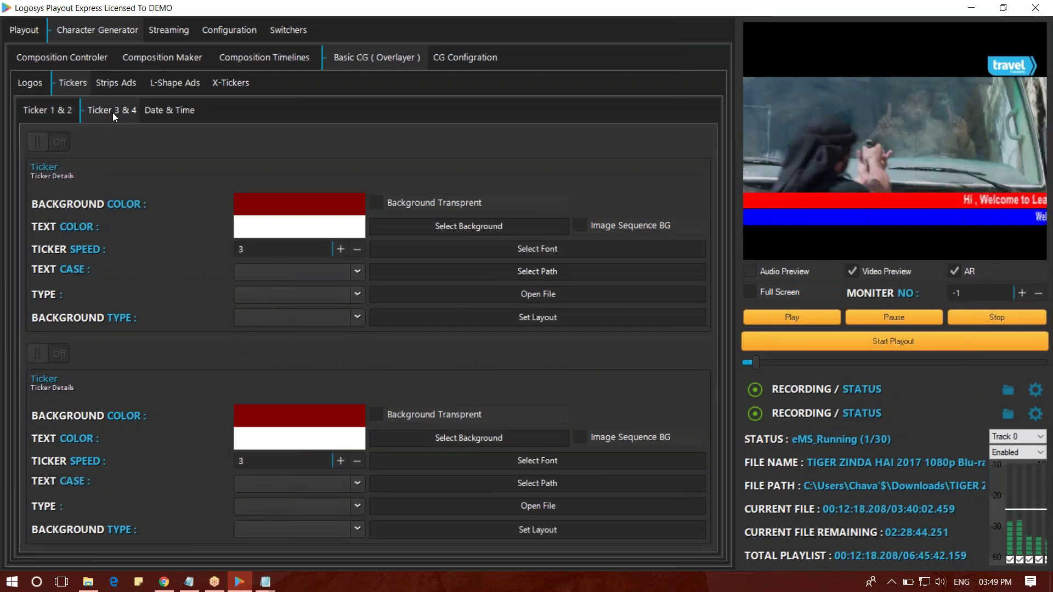
pyautogui.click(55, 111)
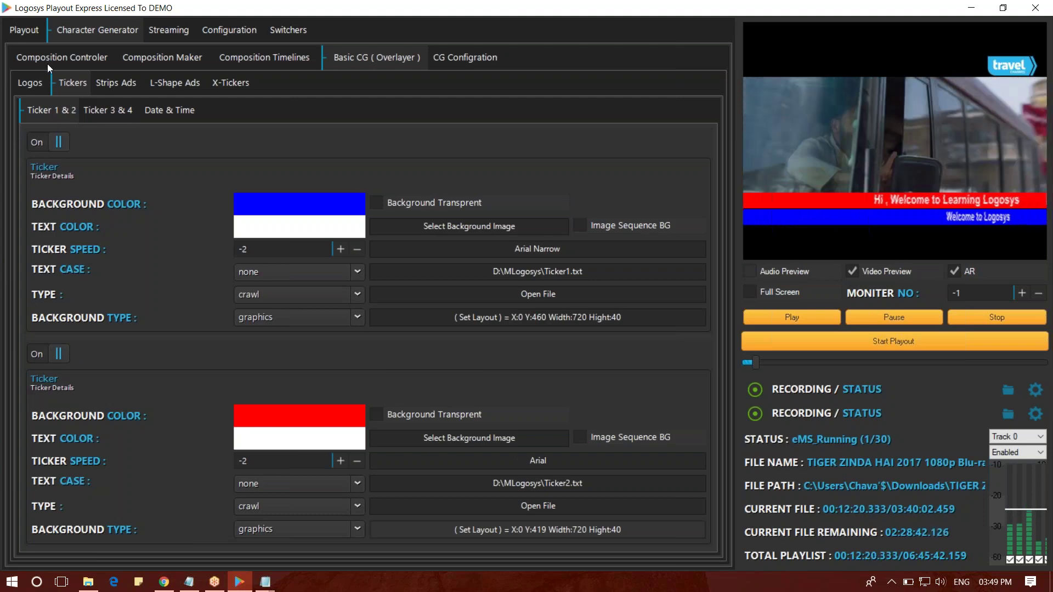
pyautogui.click(27, 28)
pyautogui.click(102, 33)
pyautogui.click(27, 29)
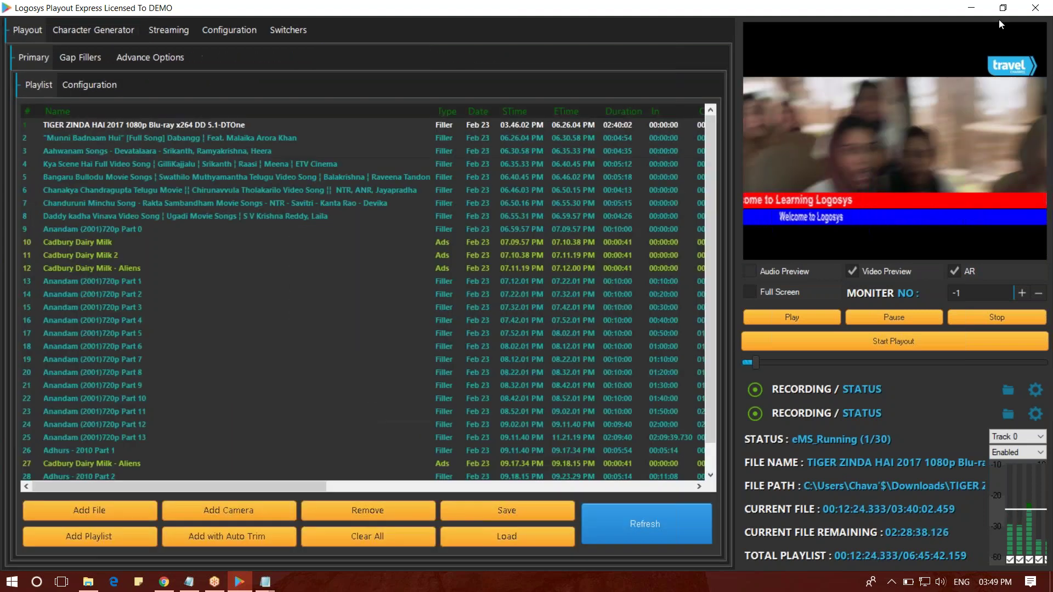
# Minimize Logosys and the Ticker1 Notepad, then select the phone number line in Support.txt
pyautogui.click(970, 9)
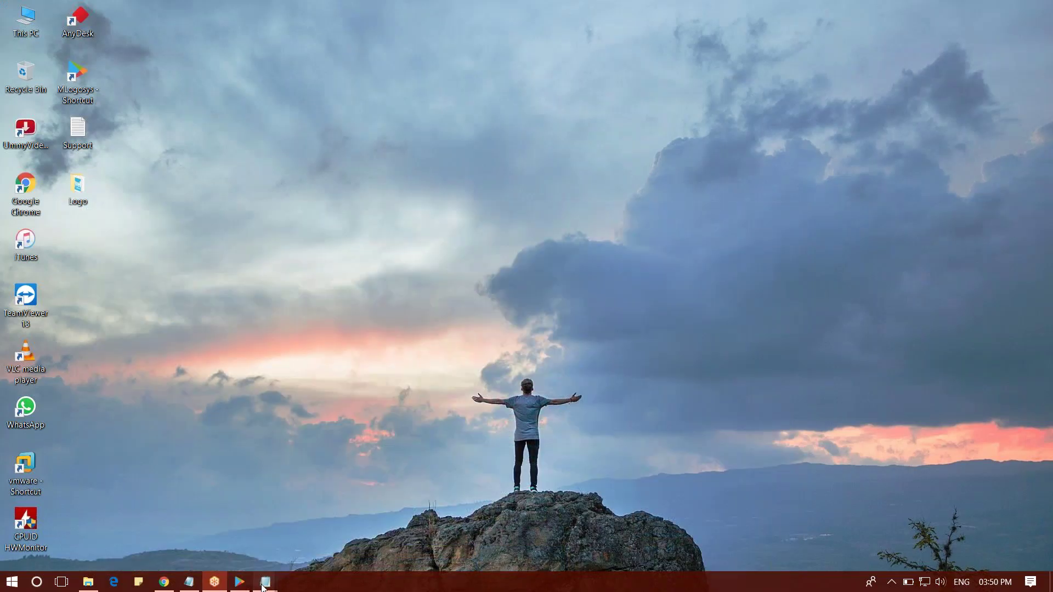
pyautogui.moveTo(264, 584)
pyautogui.click(228, 541)
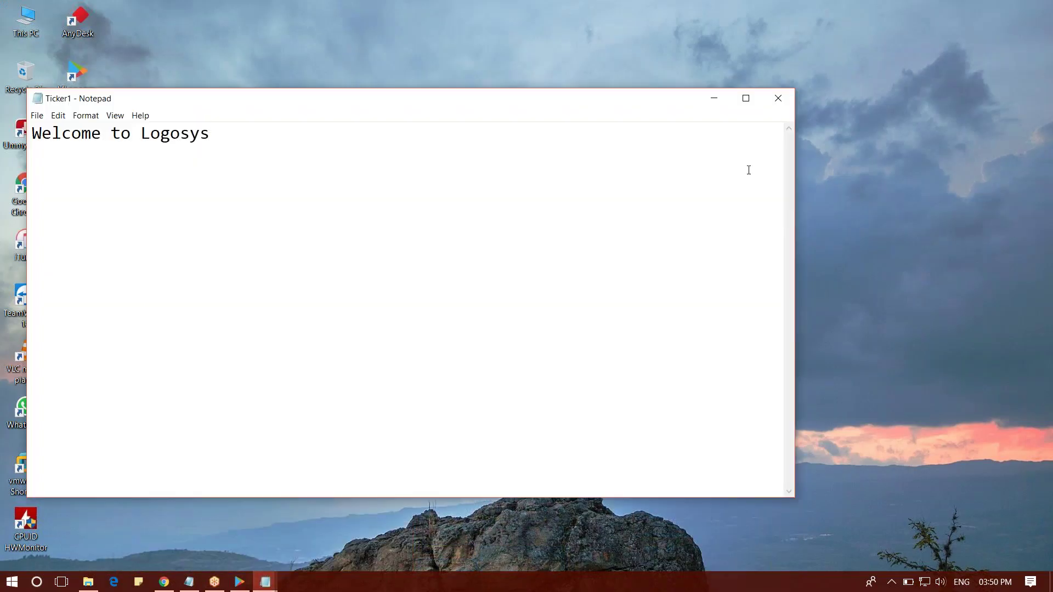
pyautogui.click(714, 98)
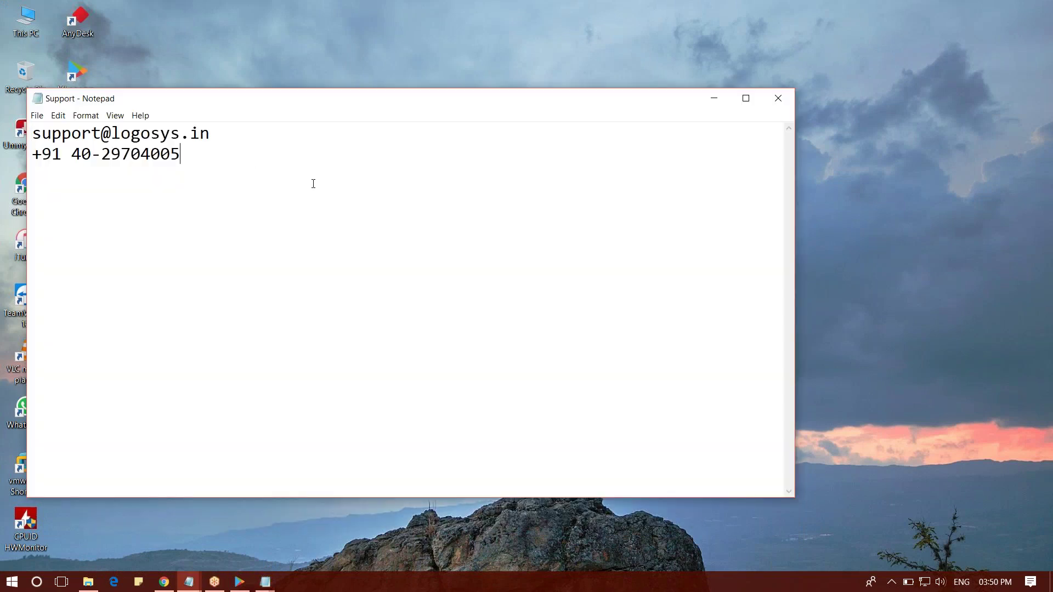
pyautogui.moveTo(226, 163); pyautogui.dragTo(36, 154)
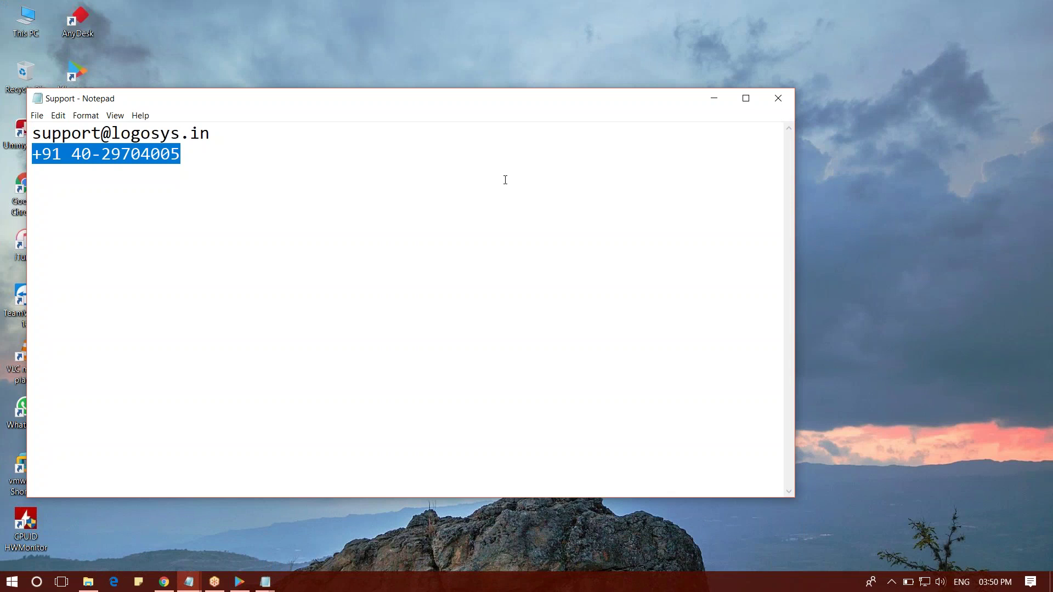
pyautogui.click(777, 16)
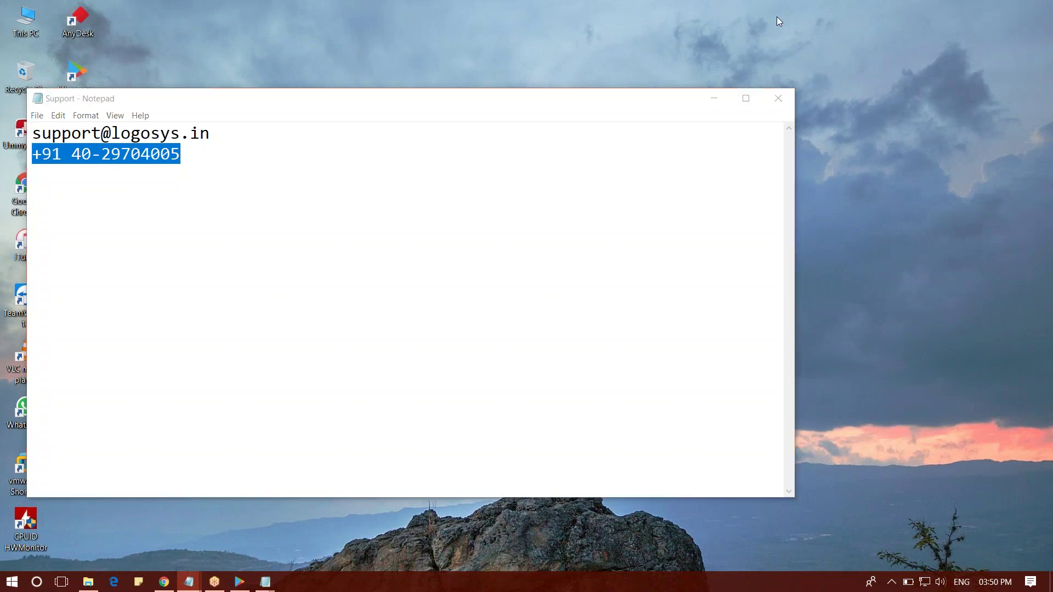